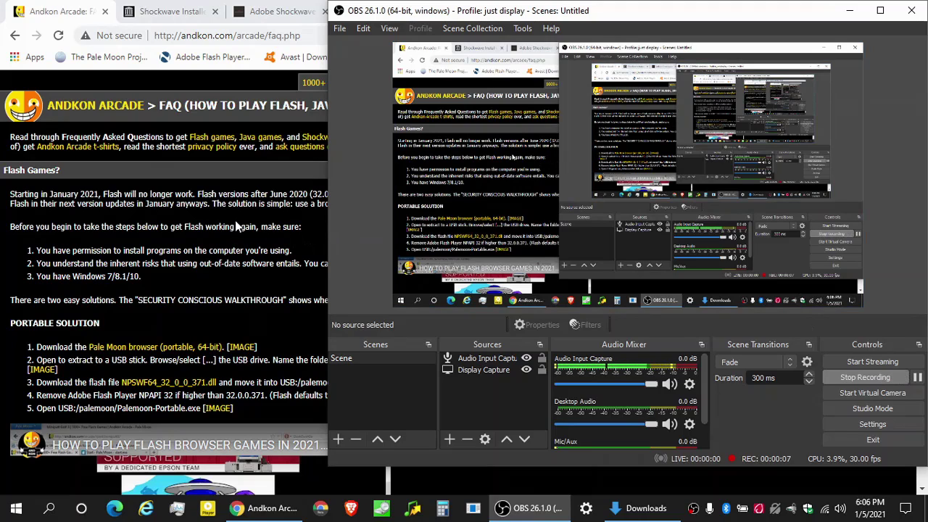
Scroll Chrome's Andkon FAQ to Shockwave Games and download the Adobe Shockwave Player 12.3.4.205 installer.
left_click(236, 227)
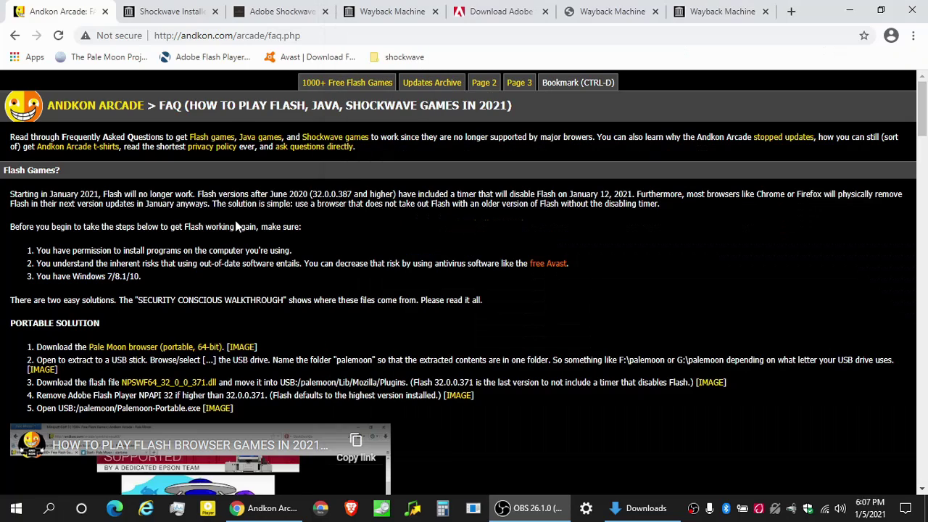
scroll(299, 250, "down", 12)
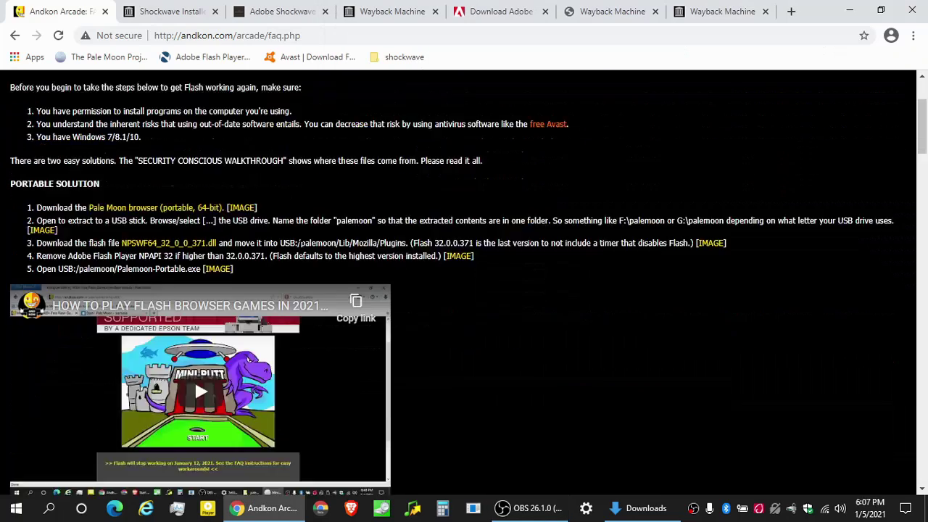
scroll(299, 251, "down", 10)
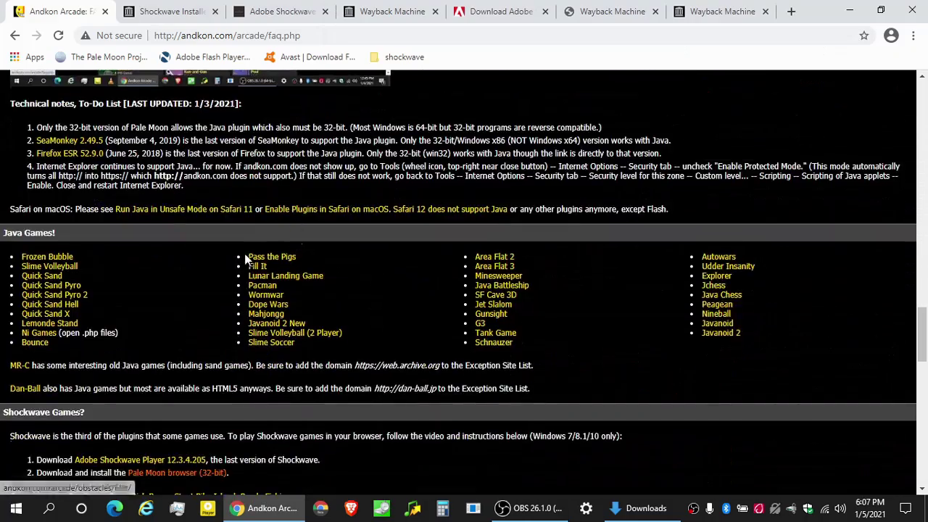
scroll(254, 265, "down", 4)
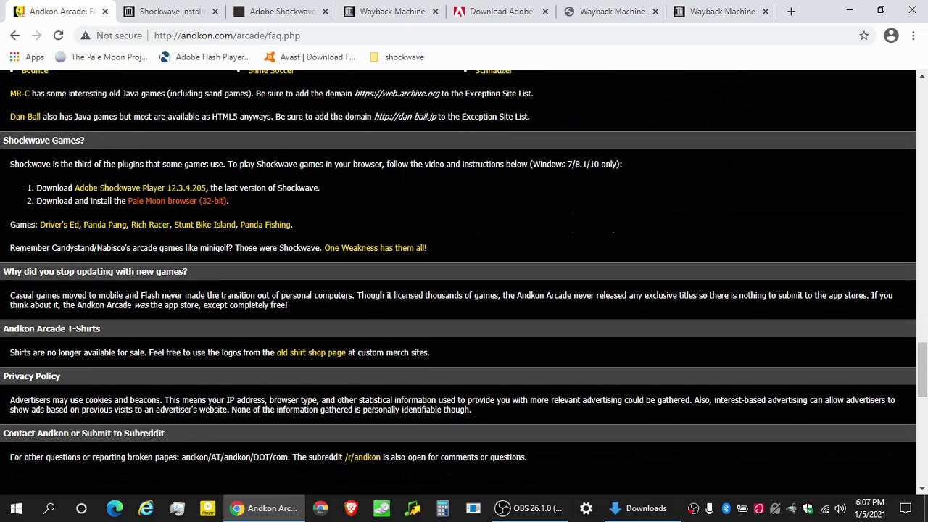
left_click(203, 191)
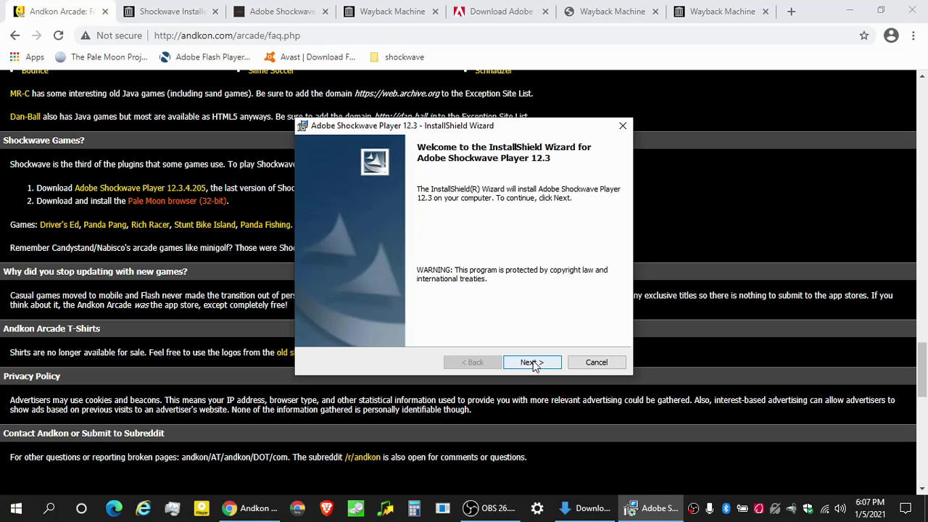
Install Shockwave Player 12.3 from sw_lic_full_installer.msi with defaults and close the finished wizard.
left_click(532, 363)
left_click(531, 362)
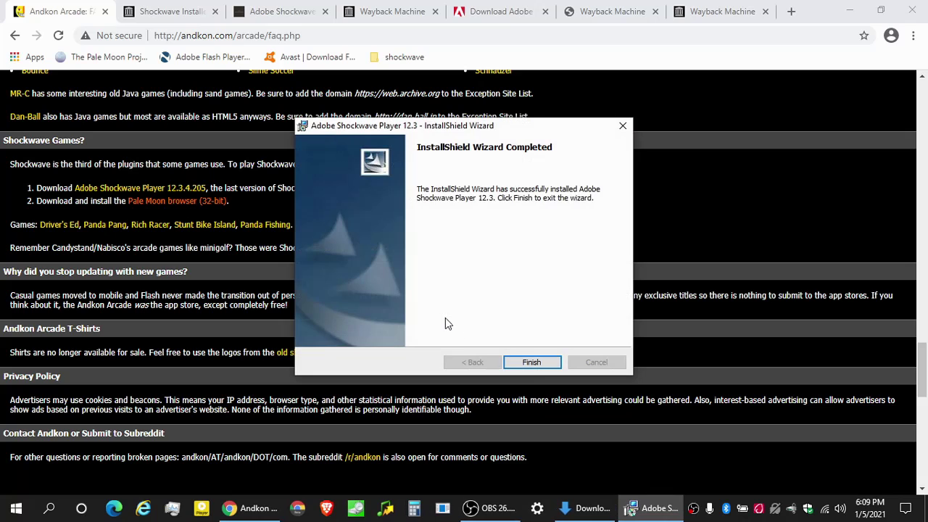
left_click(531, 362)
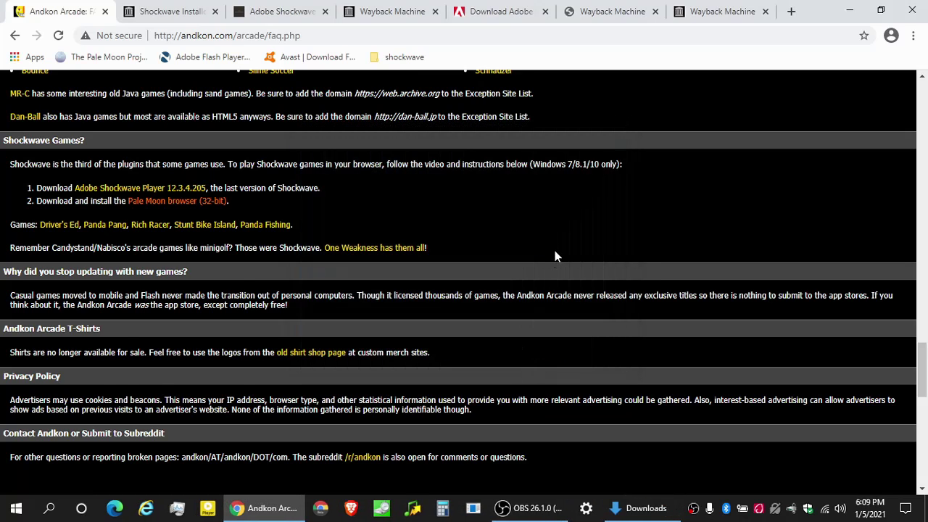
Download the 32-bit Pale Moon installer from the Pale Moon download page.
left_click(201, 206)
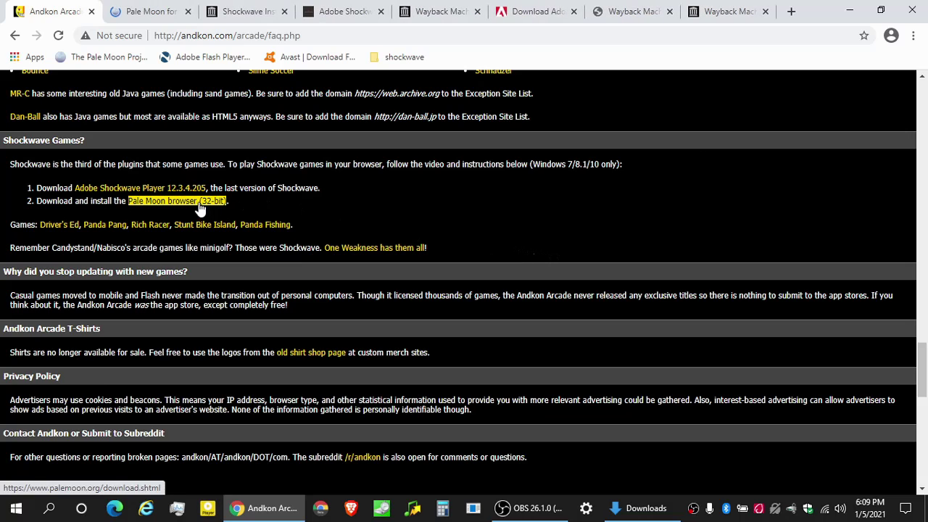
left_click(145, 11)
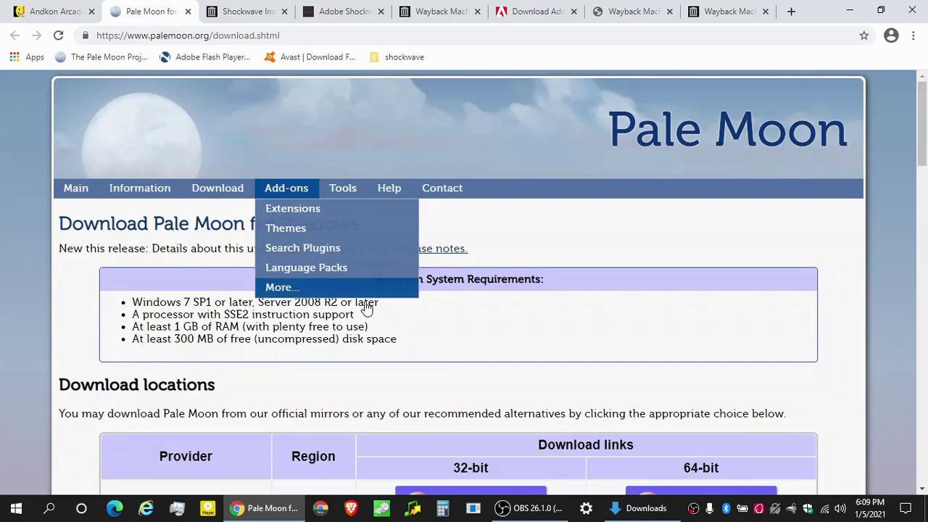
scroll(590, 307, "down", 4)
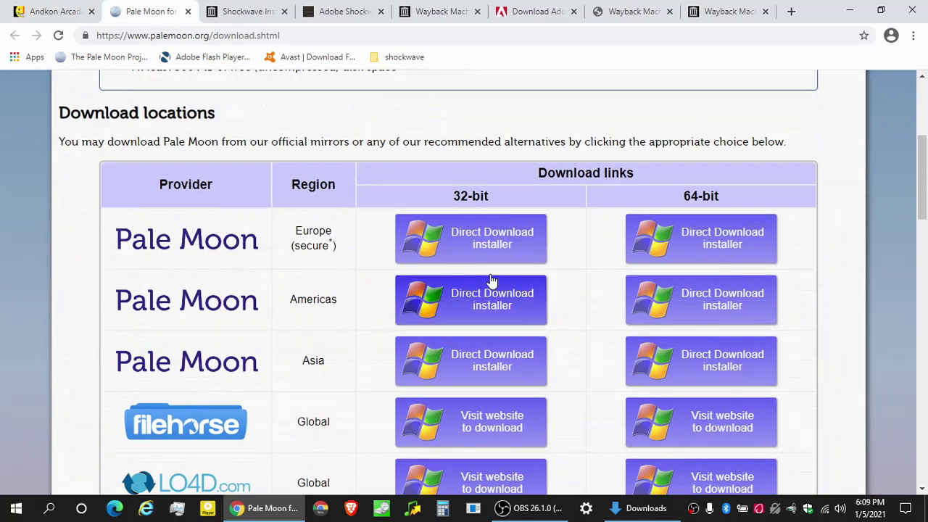
left_click(689, 250)
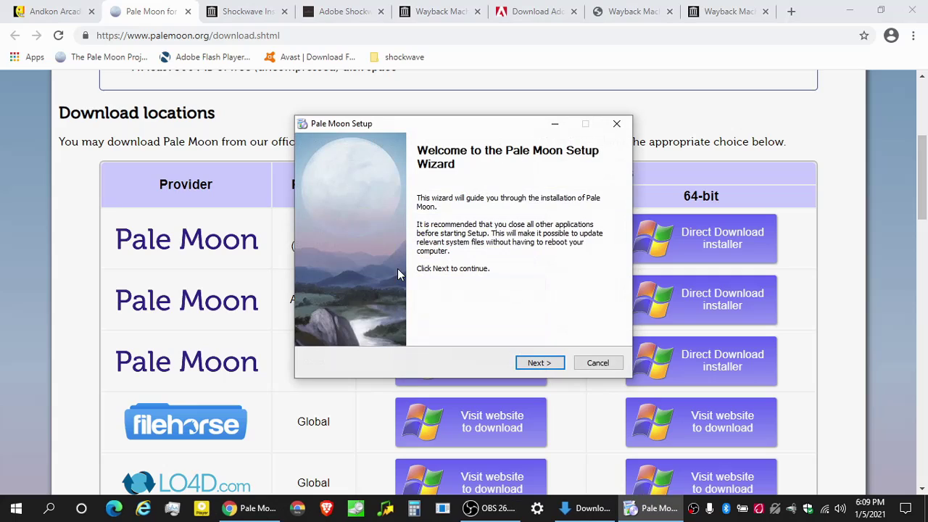
Run a Standard Pale Moon setup and launch the browser when it finishes.
left_click(537, 363)
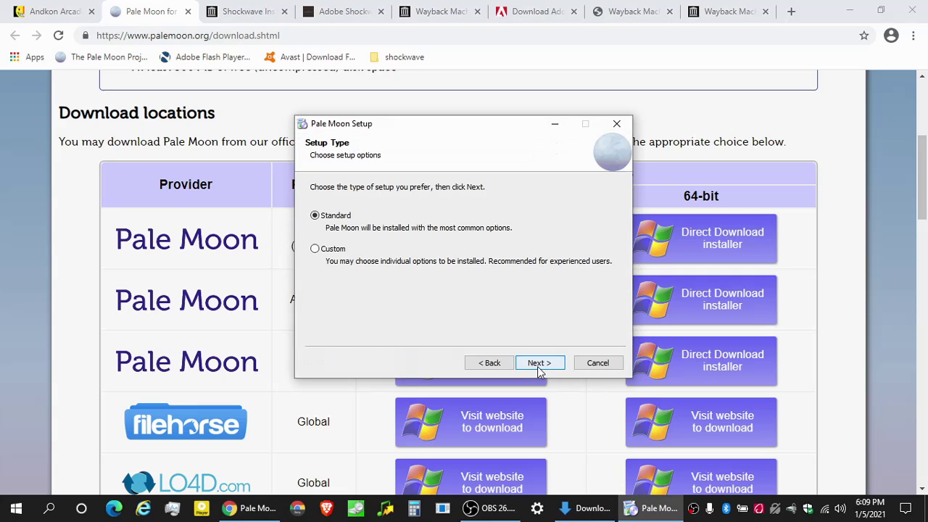
left_click(538, 365)
left_click(540, 362)
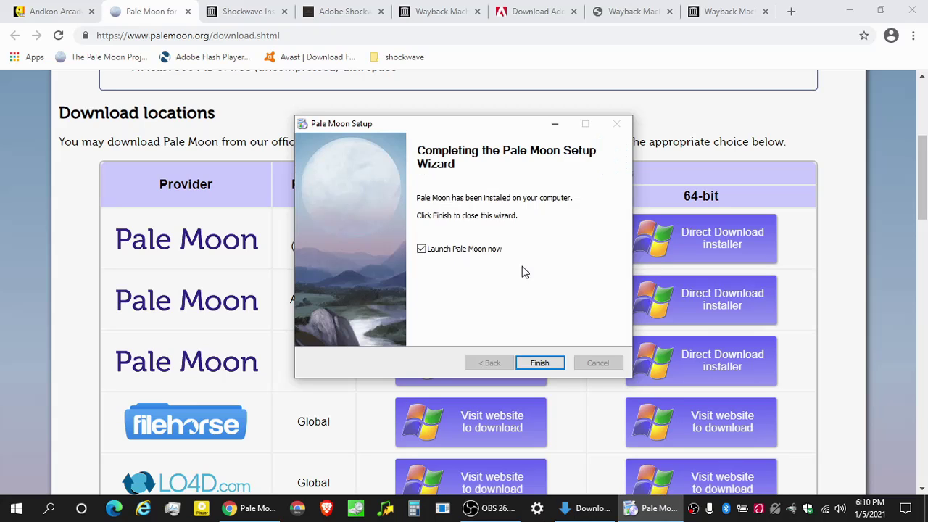
left_click(540, 363)
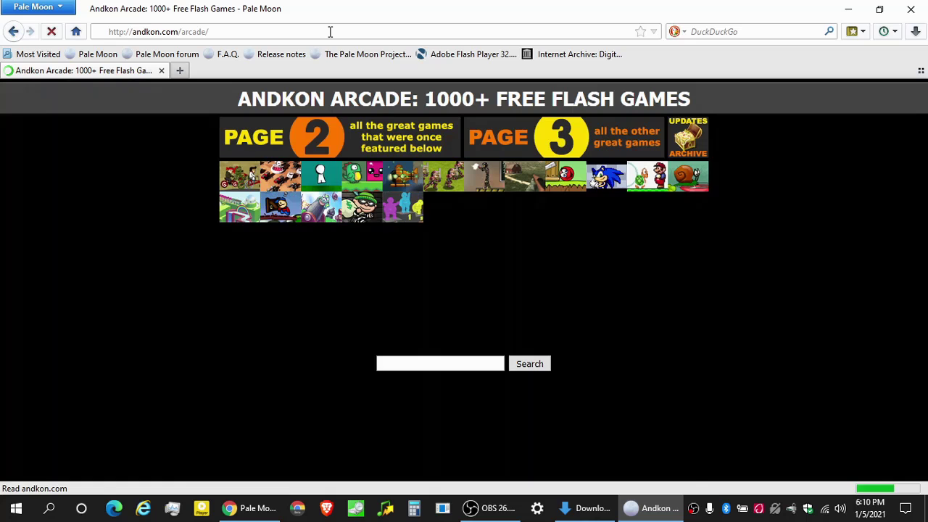
Open andkon.com/arcade/faq.php in Pale Moon and scroll to the Shockwave Games instructions.
left_click(499, 395)
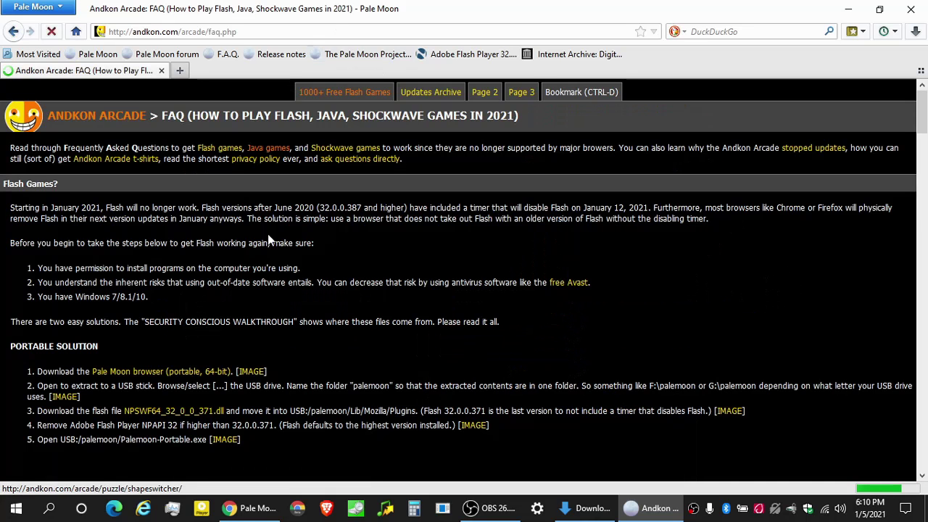
scroll(270, 230, "down", 5)
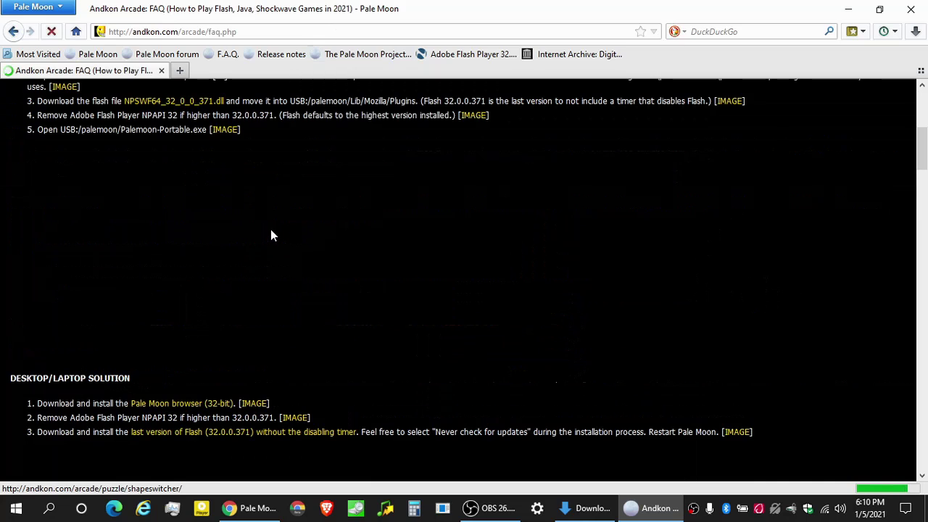
scroll(272, 230, "down", 4)
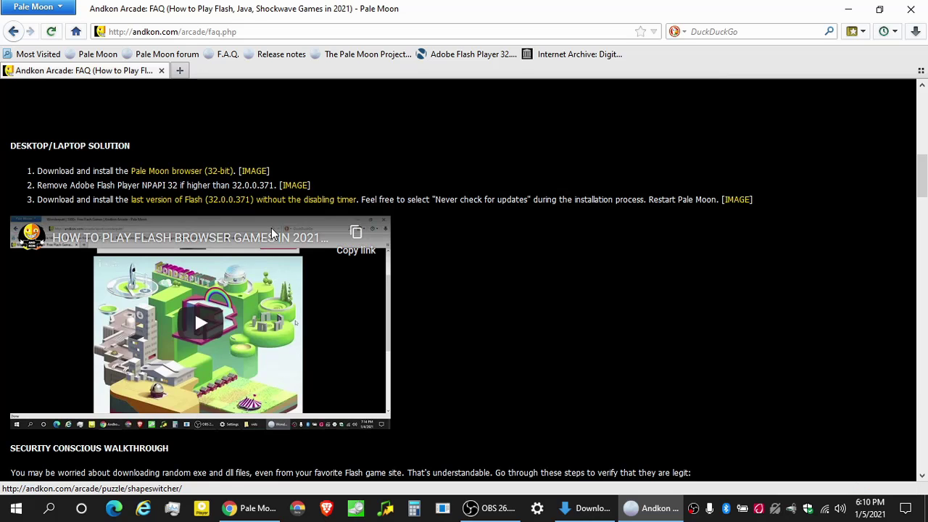
scroll(272, 227, "down", 15)
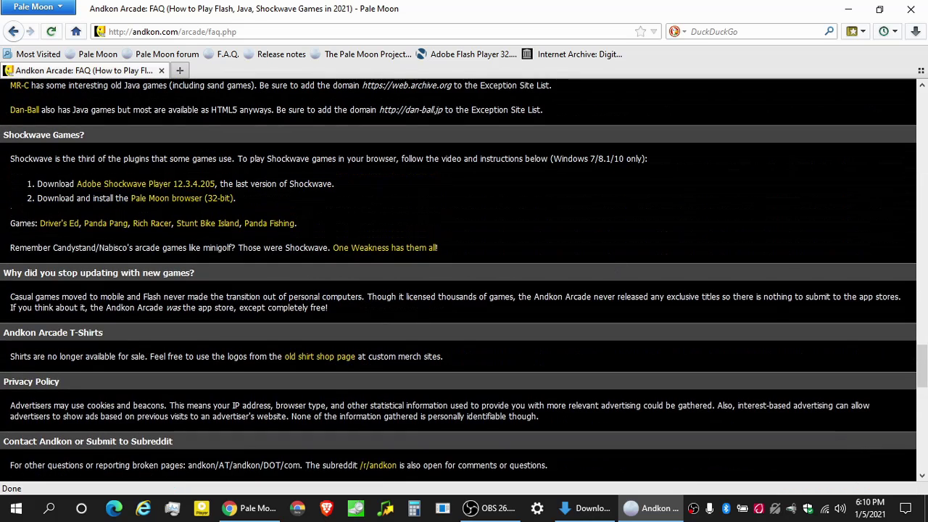
Load Driver's Ed, view its Shockwave Player options, and close Adobe's end-of-life page.
left_click(51, 225)
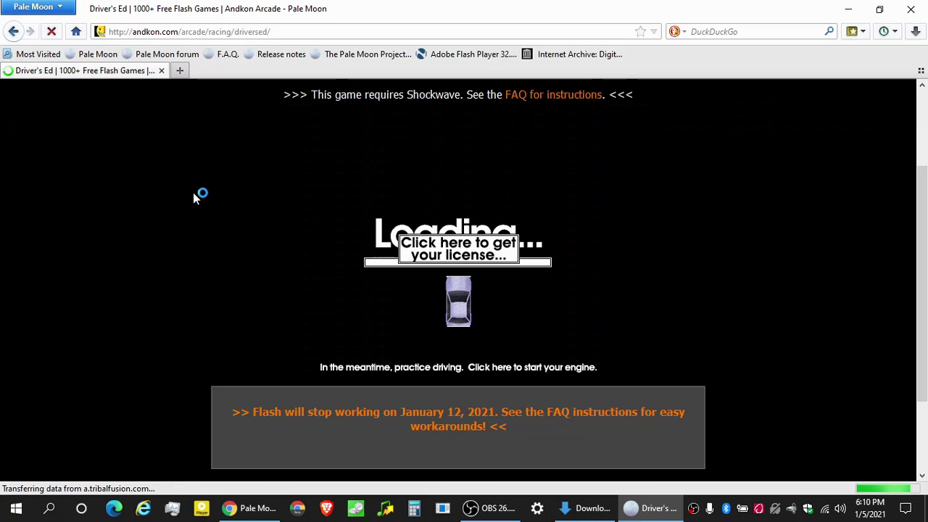
left_click(459, 249)
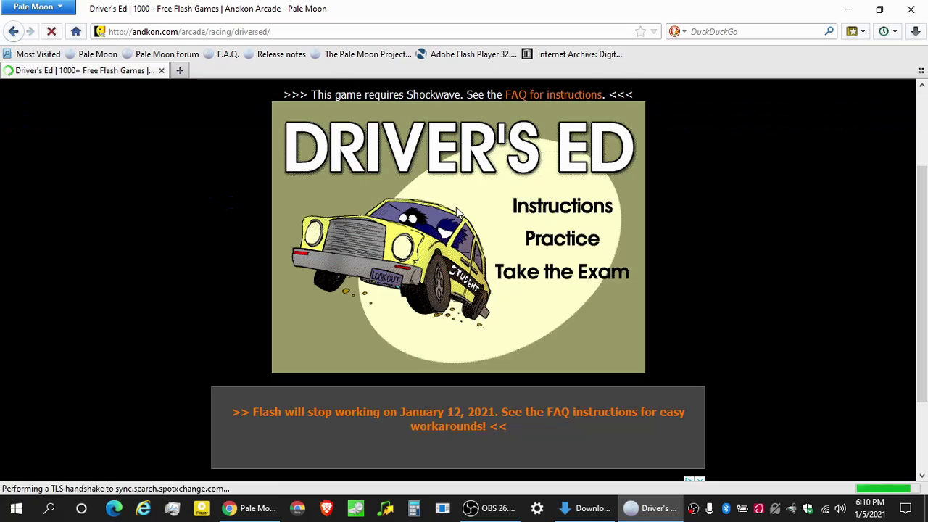
right_click(457, 209)
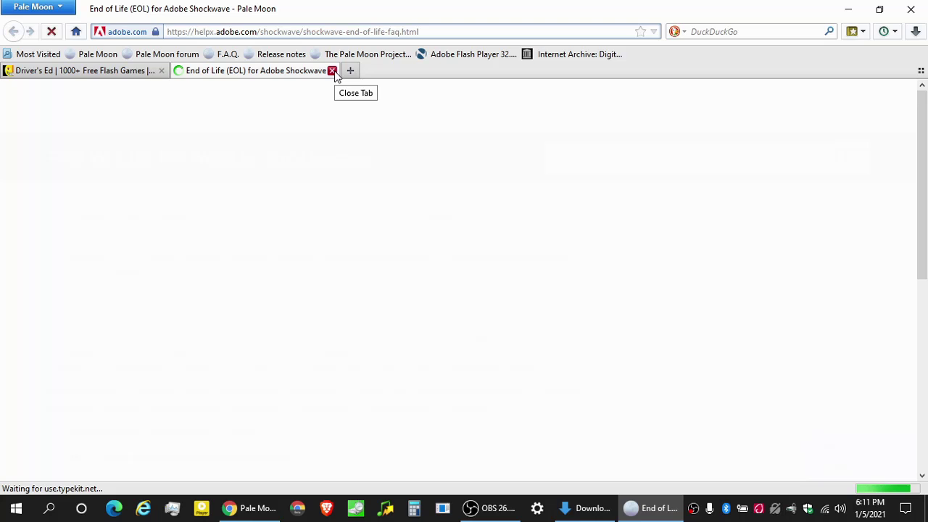
left_click(333, 71)
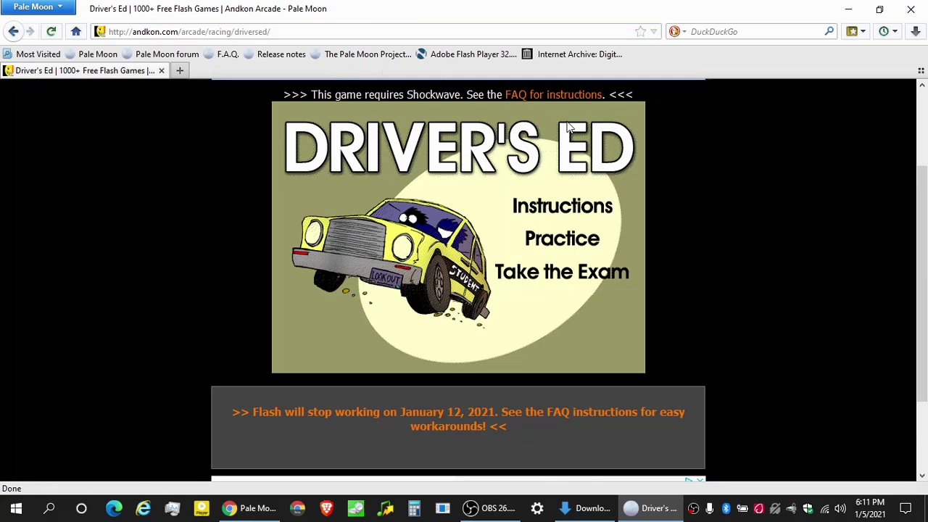
Check the game's Shockwave volume options, then go back to the FAQ.
right_click(521, 328)
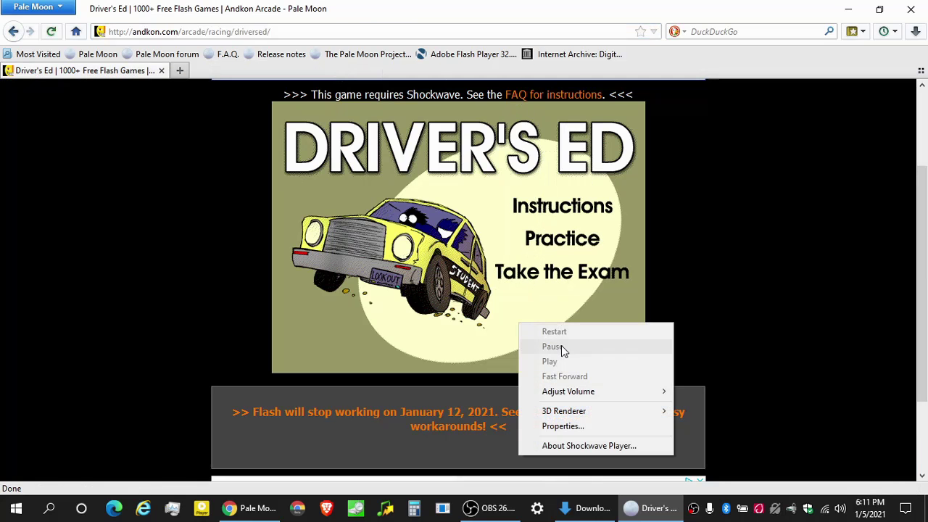
mouse_move(594, 391)
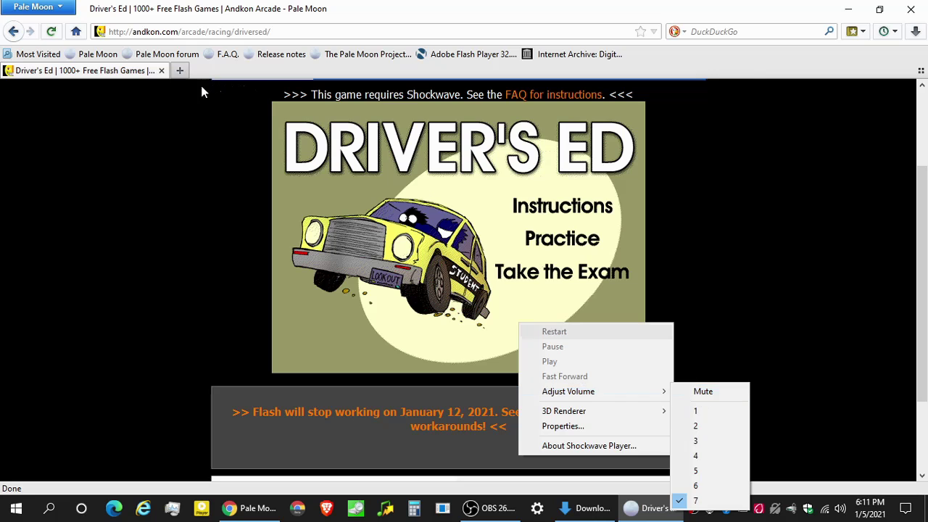
left_click(76, 81)
left_click(12, 32)
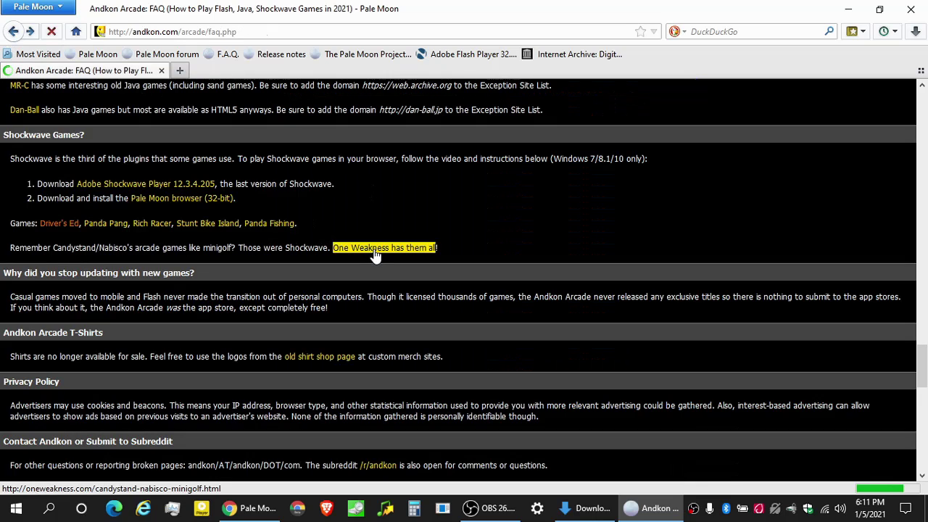
Open the Candystand Mini Golf Classic game page through the One Weakness minigolf list.
left_click(377, 250)
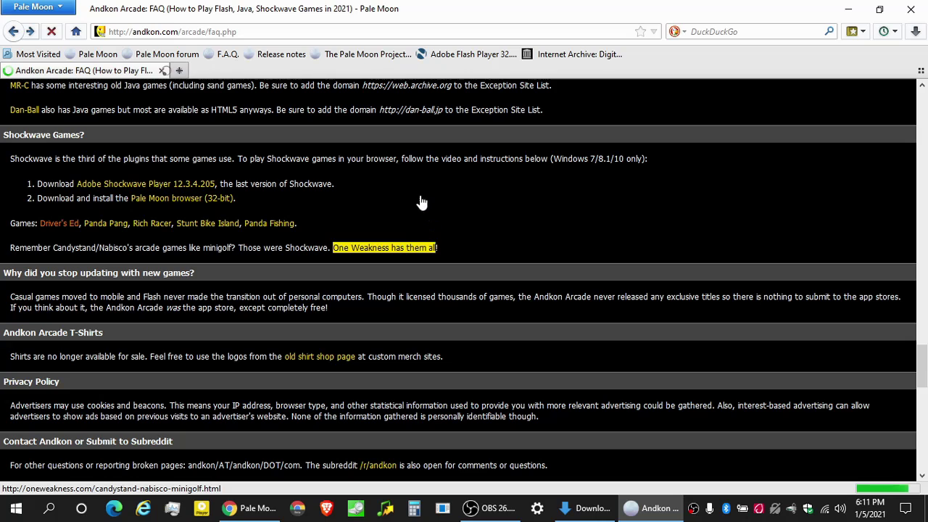
left_click(207, 71)
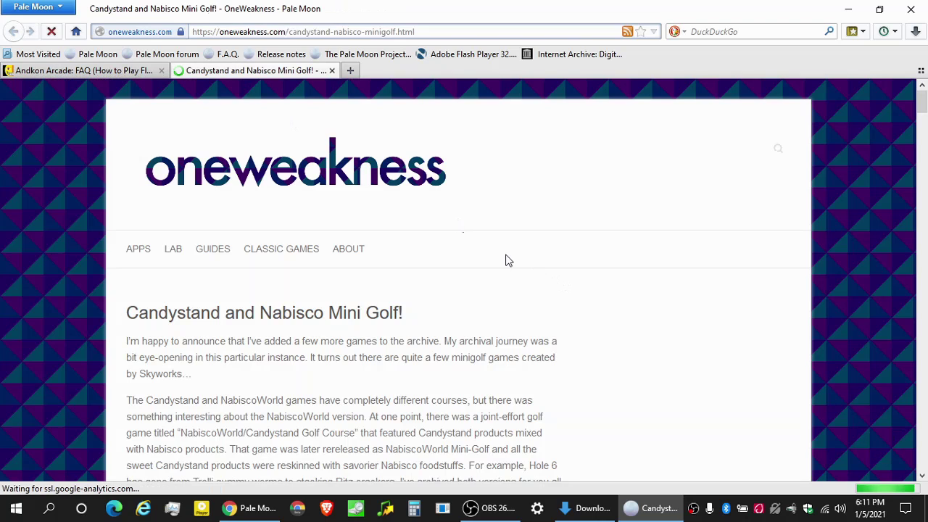
scroll(508, 260, "down", 2)
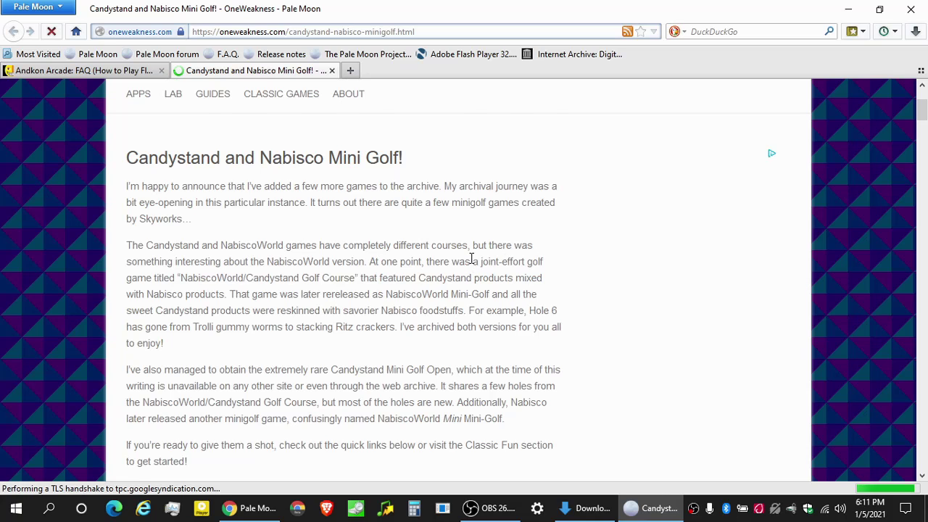
scroll(472, 259, "down", 2)
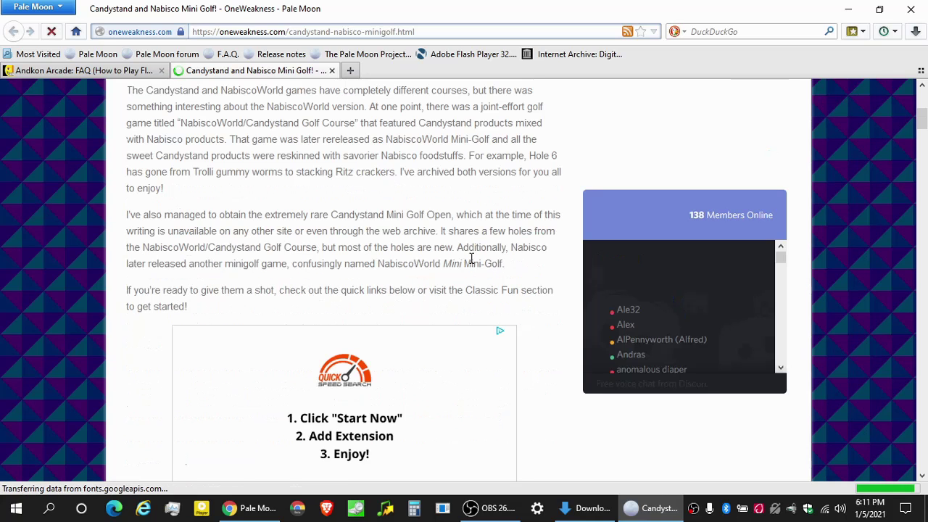
scroll(455, 244, "down", 4)
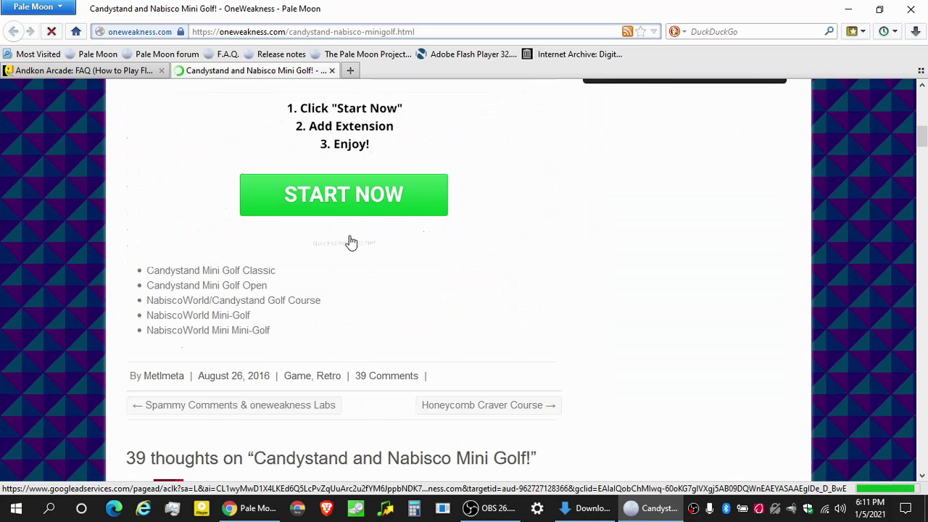
left_click(266, 273)
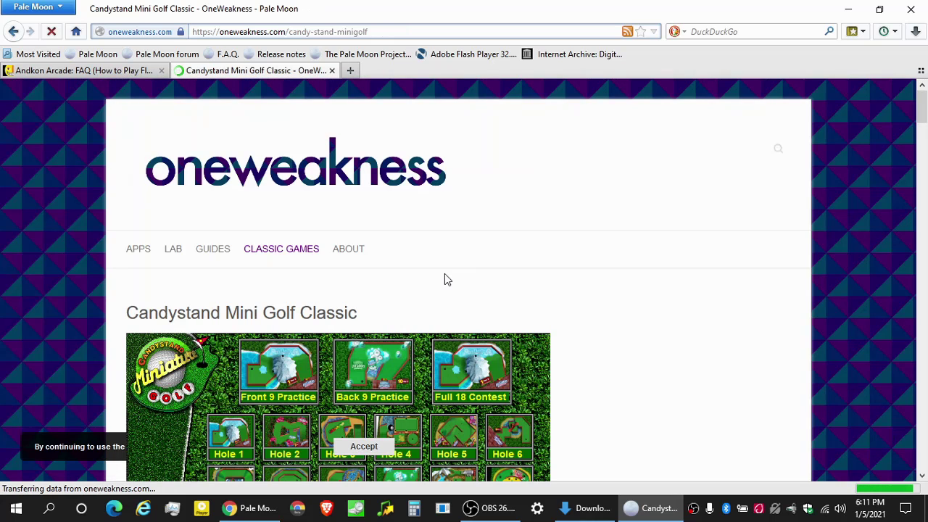
Start a one-player Full 18 Contest, then close the mini golf tab.
scroll(437, 262, "down", 2)
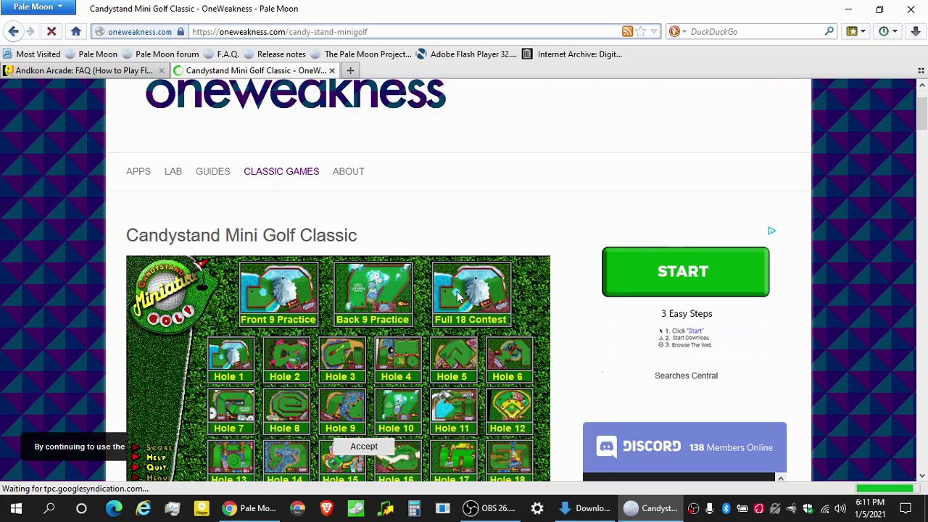
scroll(467, 247, "down", 2)
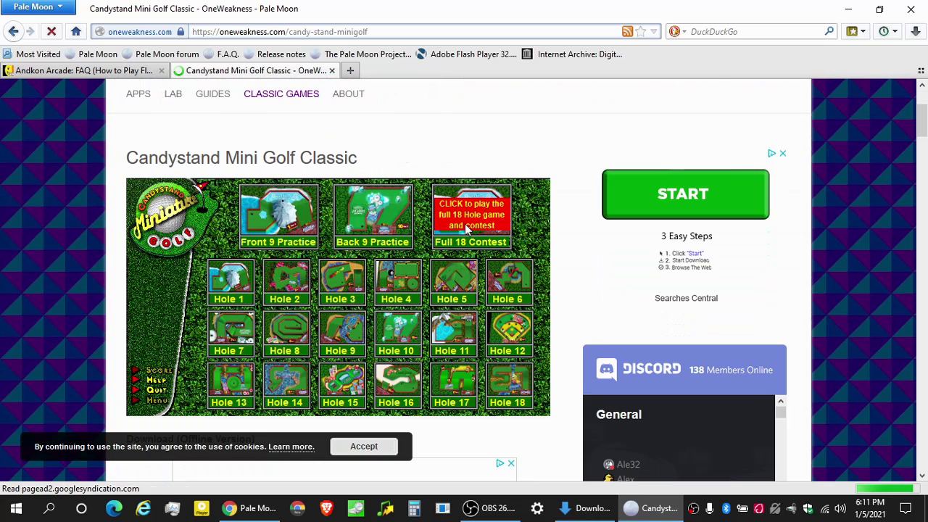
left_click(466, 228)
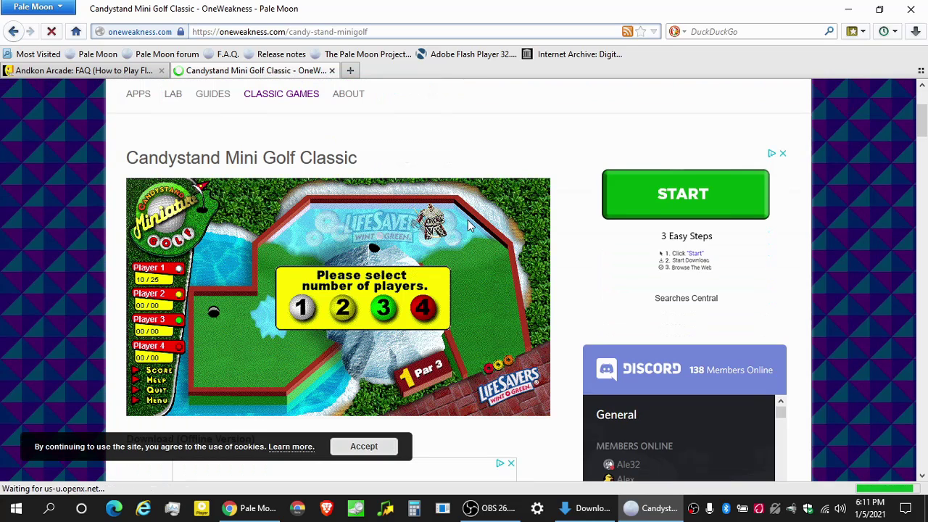
left_click(303, 310)
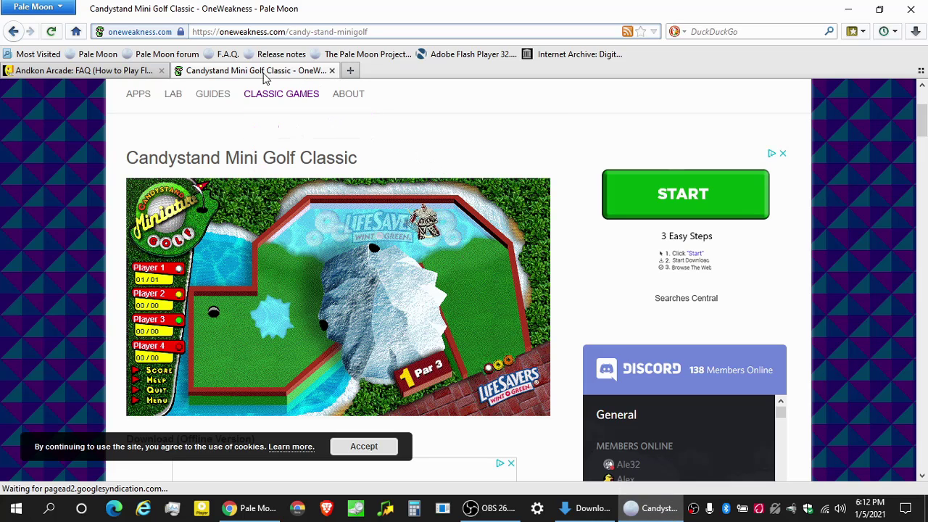
left_click(334, 71)
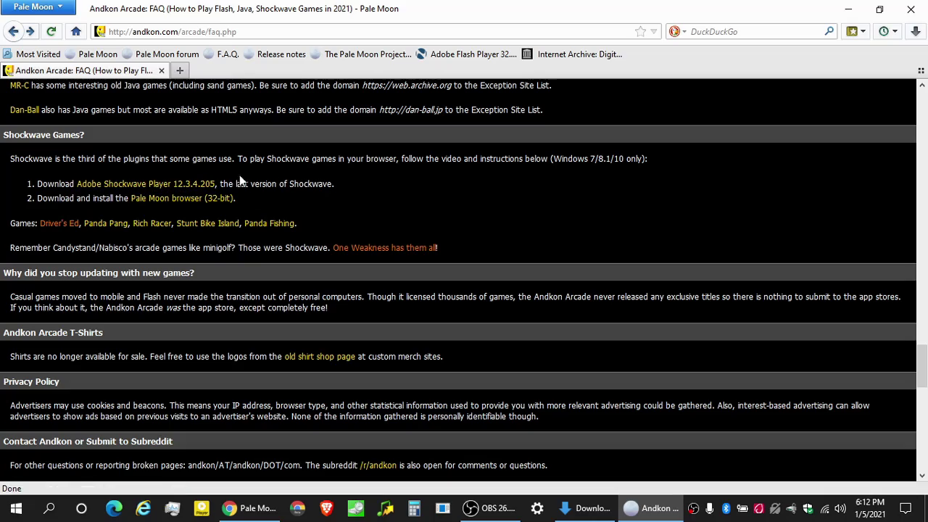
scroll(431, 240, "up", 10)
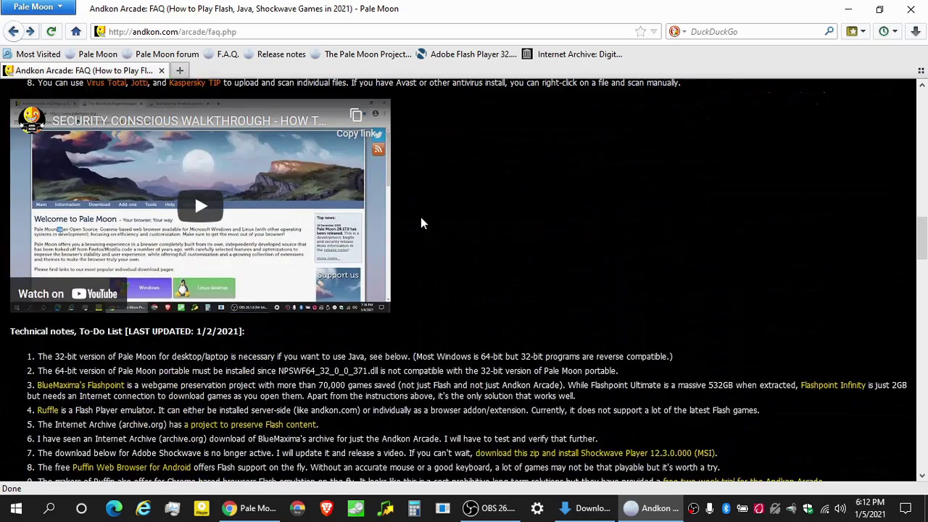
scroll(421, 223, "down", 5)
scroll(411, 211, "up", 3)
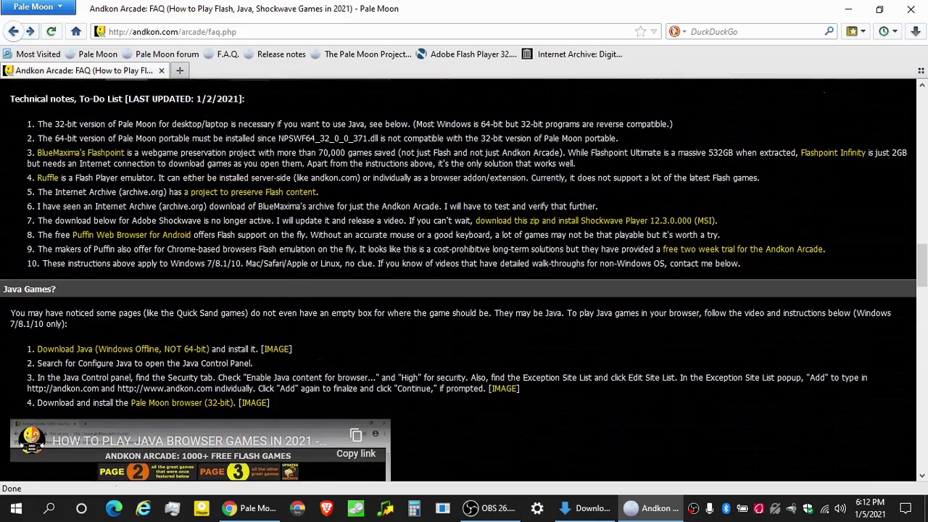
scroll(464, 280, "up", 8)
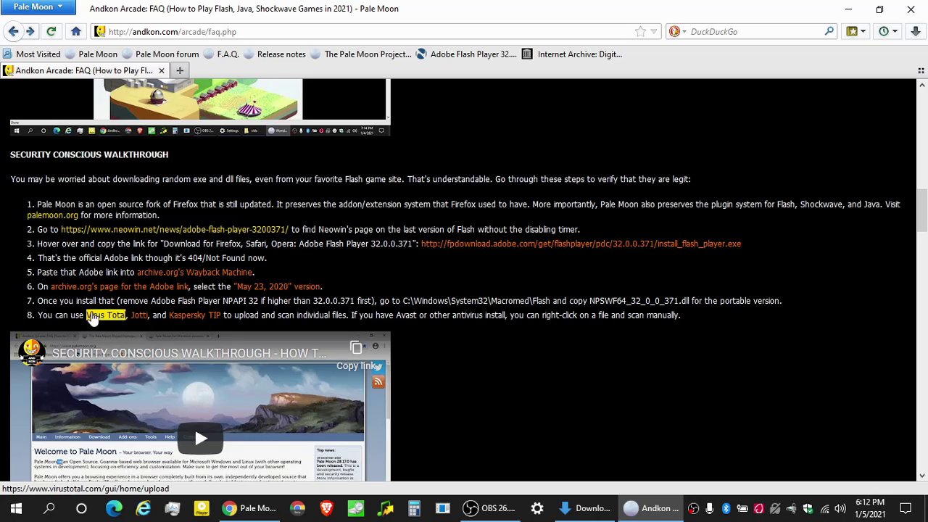
scroll(432, 225, "down", 20)
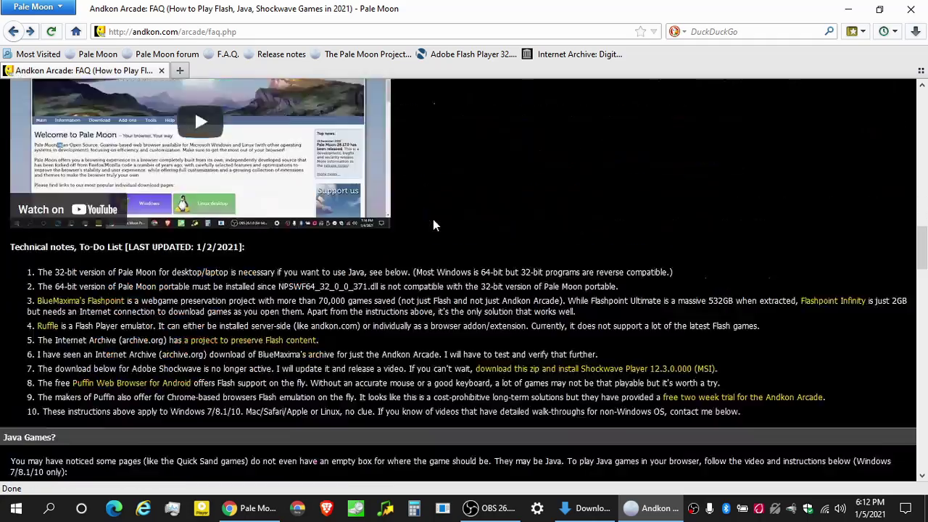
scroll(433, 227, "up", 5)
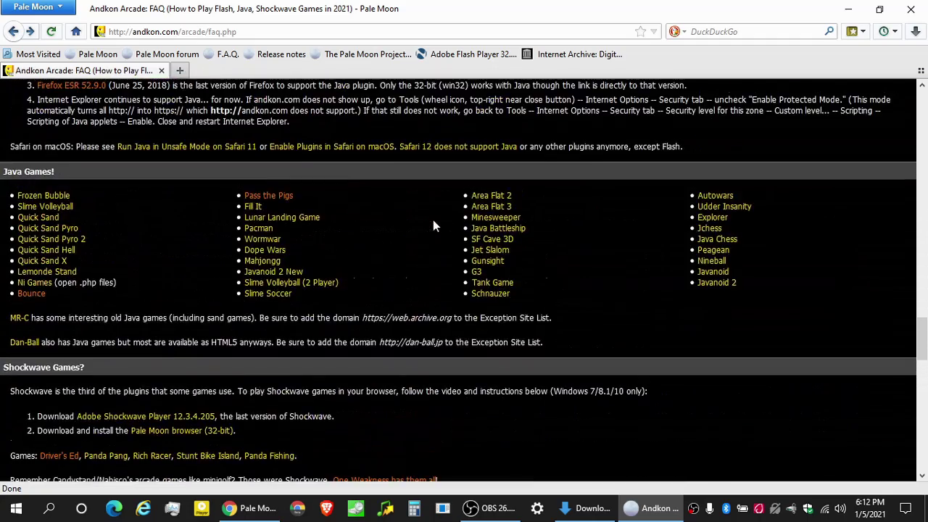
scroll(424, 254, "up", 8)
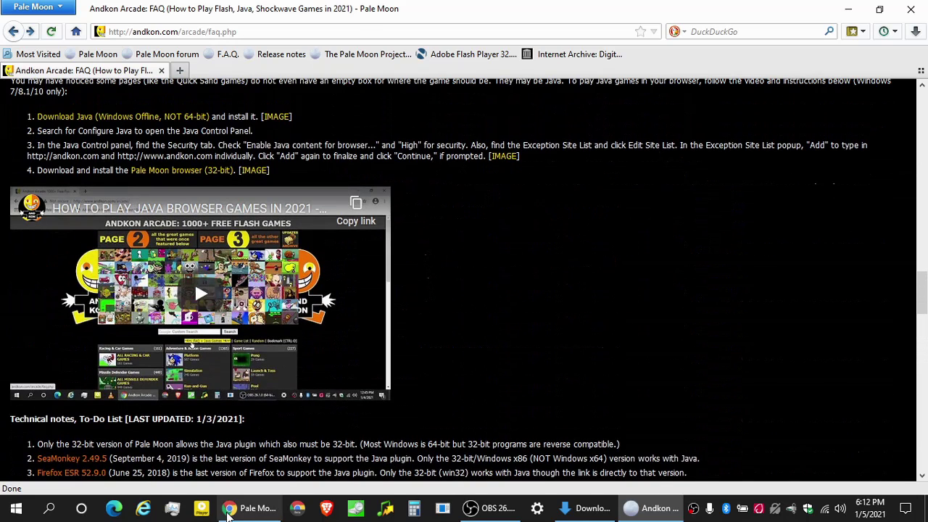
Bring up archive.org's ShockwaveInstallers page in Chrome and scroll through its installer list.
left_click(250, 509)
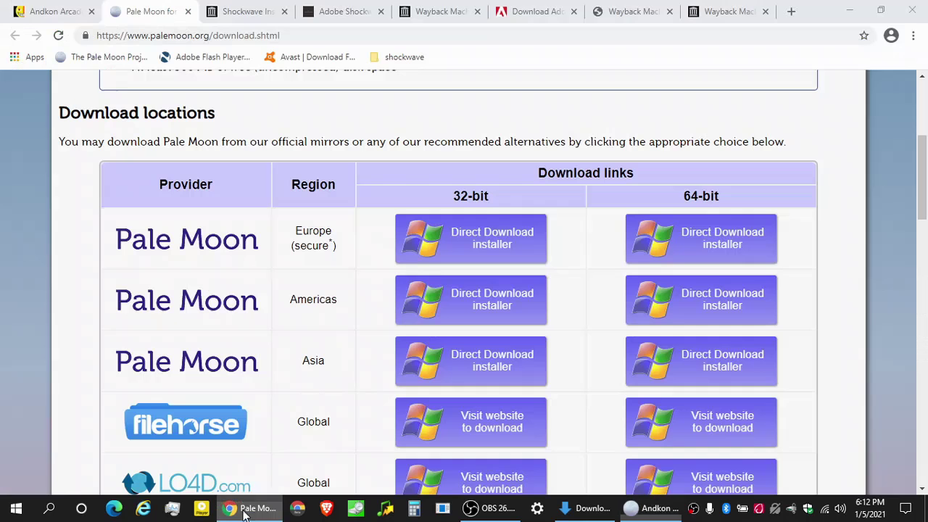
left_click(251, 14)
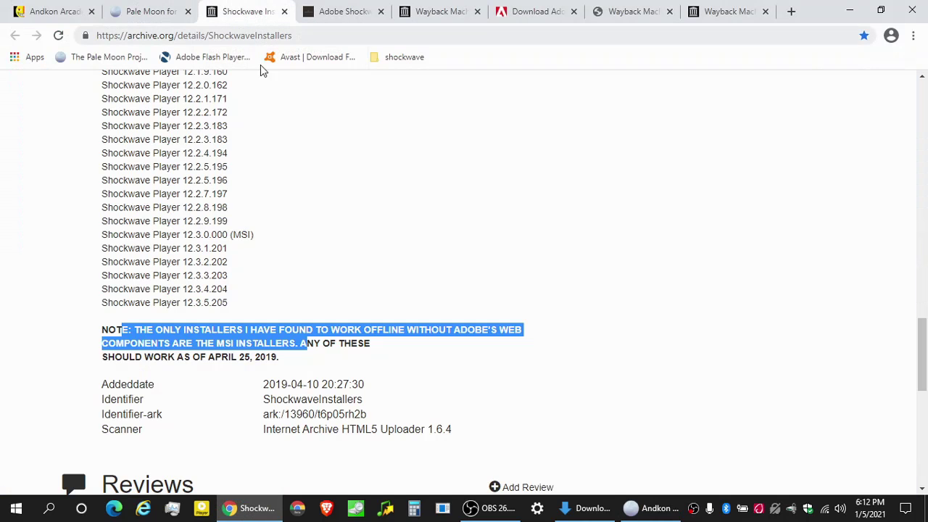
scroll(302, 214, "up", 15)
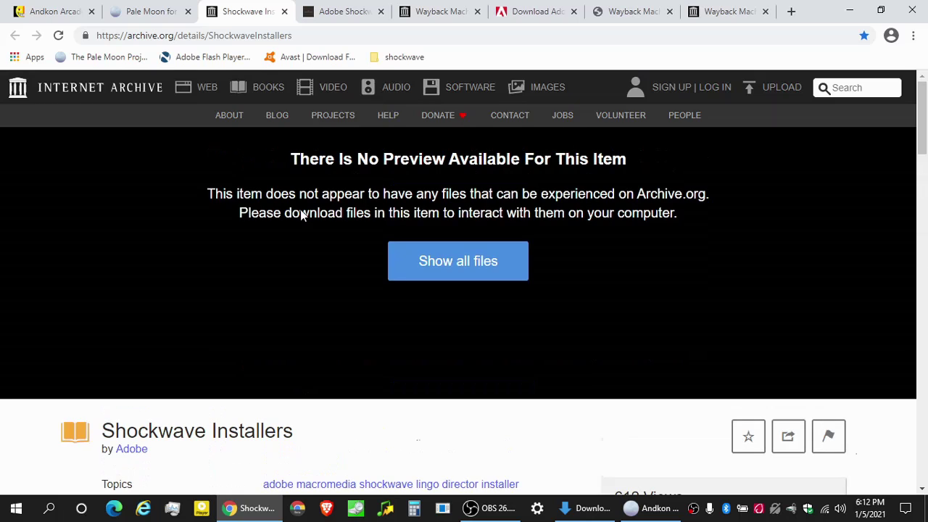
scroll(302, 214, "down", 7)
scroll(301, 210, "up", 4)
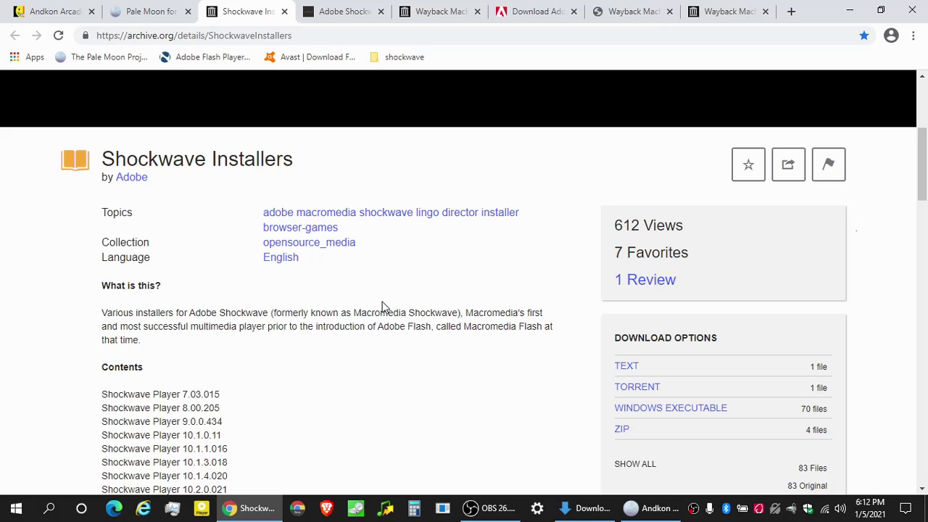
scroll(379, 297, "down", 3)
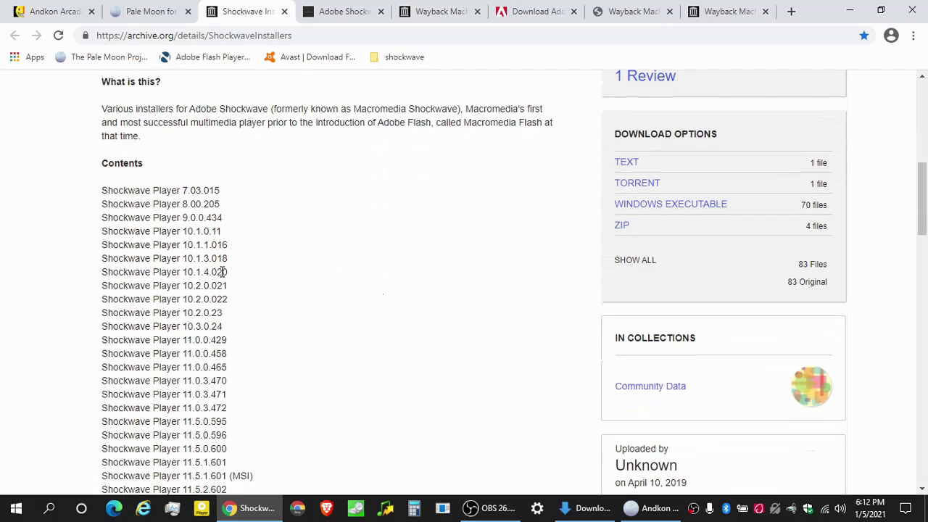
scroll(351, 250, "down", 2)
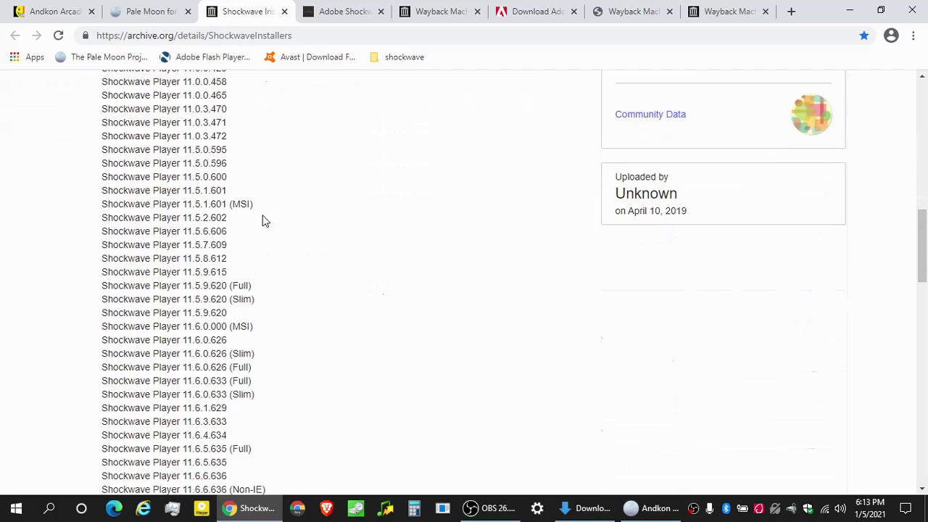
scroll(314, 203, "down", 5)
scroll(315, 204, "down", 5)
left_click_drag(124, 217, 314, 231)
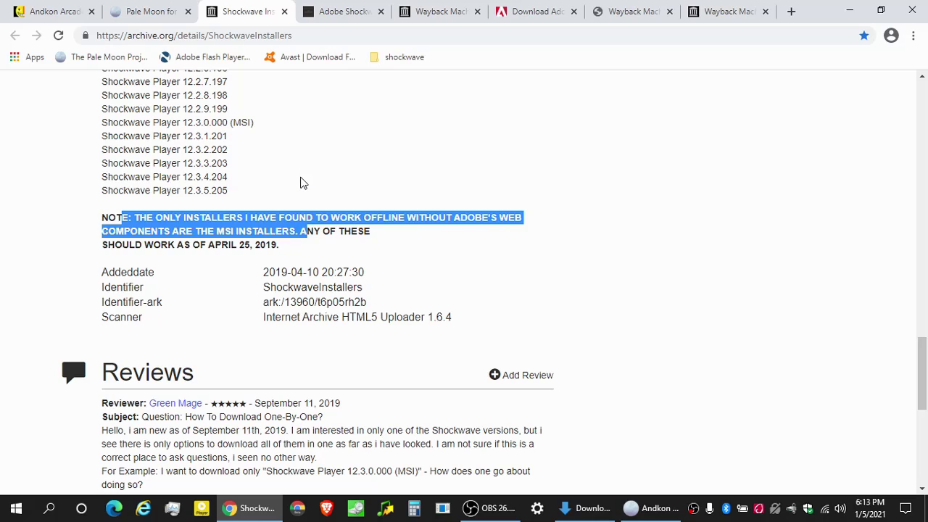
left_click_drag(232, 203, 235, 161)
Highlight the latest installer versions, including the Shockwave Player 12.3.5.205 line.
left_click(255, 232)
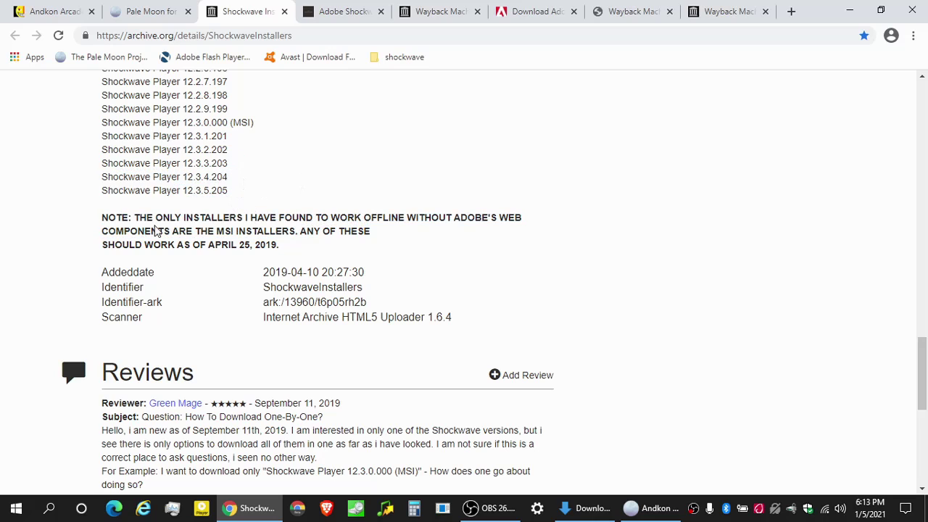
left_click_drag(141, 218, 174, 109)
left_click(178, 138)
left_click_drag(119, 121, 213, 122)
left_click(162, 191)
left_click_drag(129, 193, 254, 193)
left_click(185, 195)
left_click_drag(185, 194, 244, 199)
left_click(109, 194)
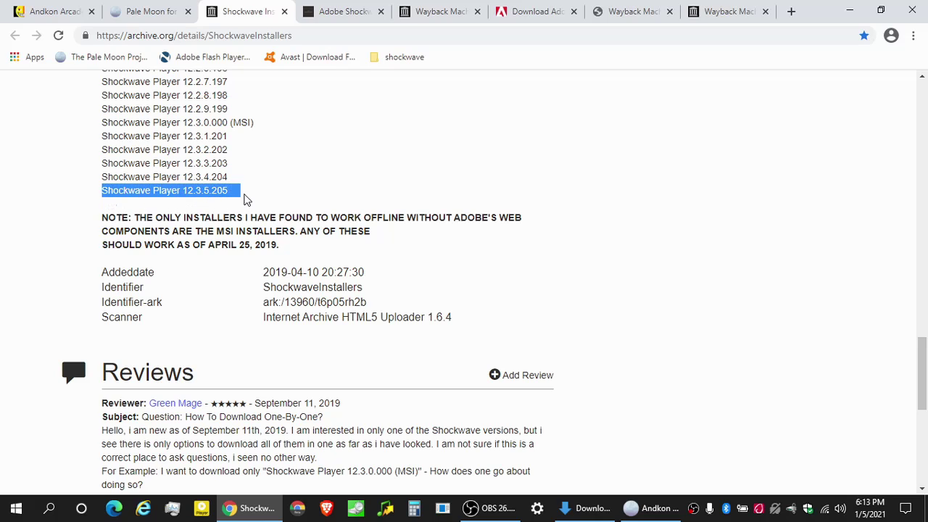
left_click(248, 201)
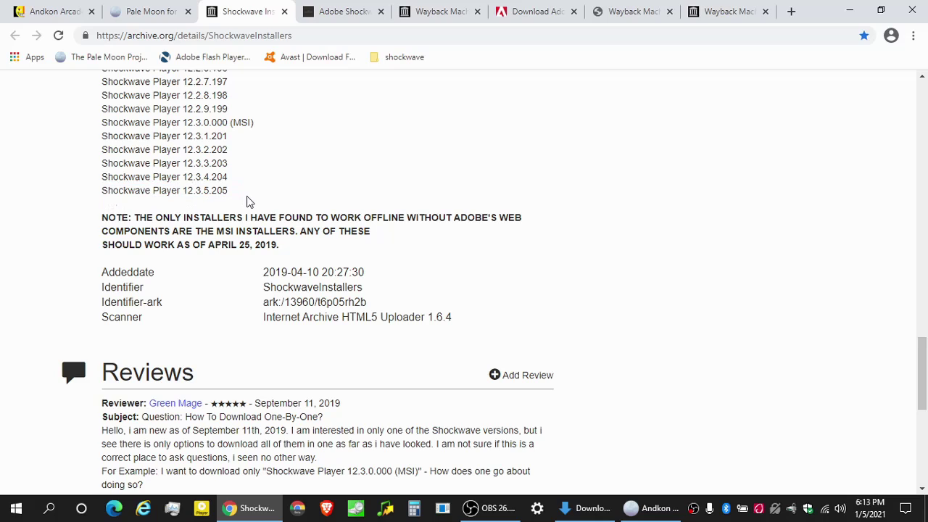
Highlight the Shockwave Player 12.3.0.000 (MSI) line, then clear the selection.
left_click_drag(274, 126, 280, 114)
left_click(273, 116)
scroll(304, 178, "up", 5)
scroll(313, 300, "up", 6)
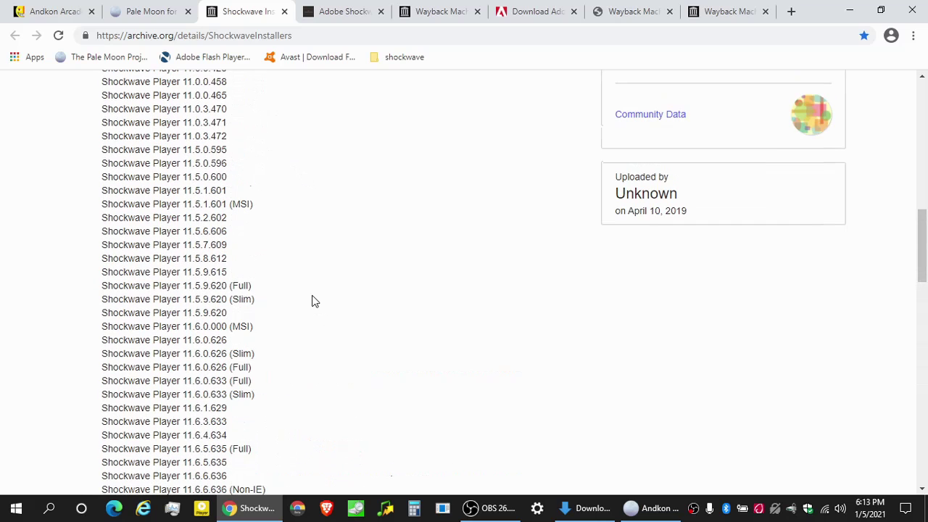
scroll(338, 239, "down", 15)
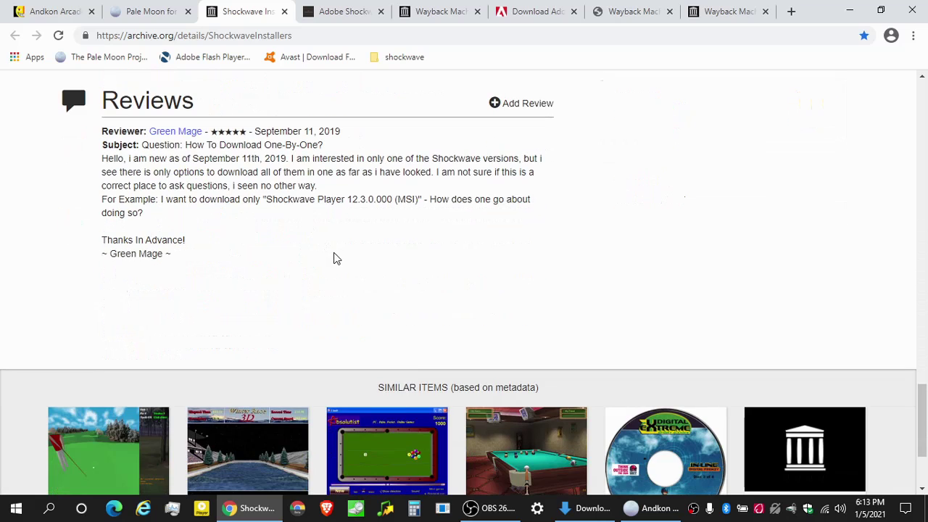
scroll(334, 237, "up", 4)
left_click(338, 169)
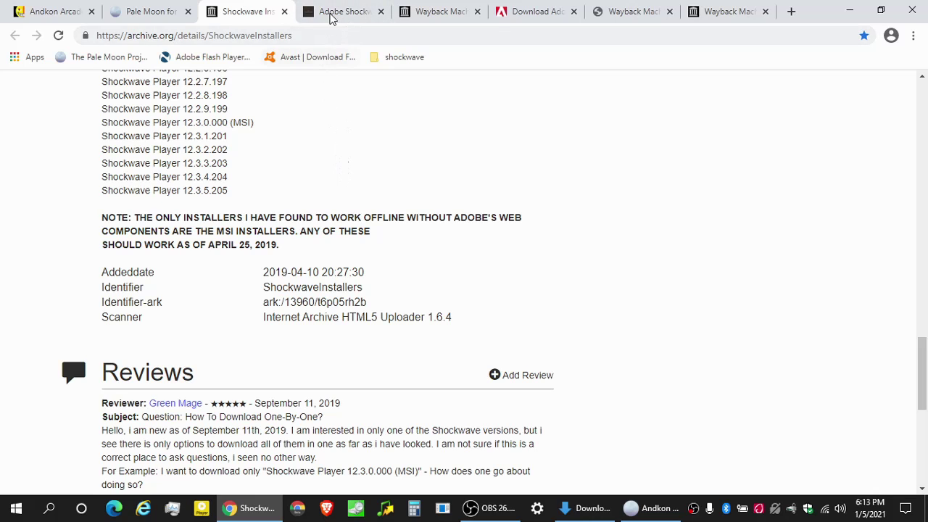
Scroll the TechyGeeksHome Shockwave article down to its Download heading.
left_click(332, 12)
scroll(260, 89, "up", 5)
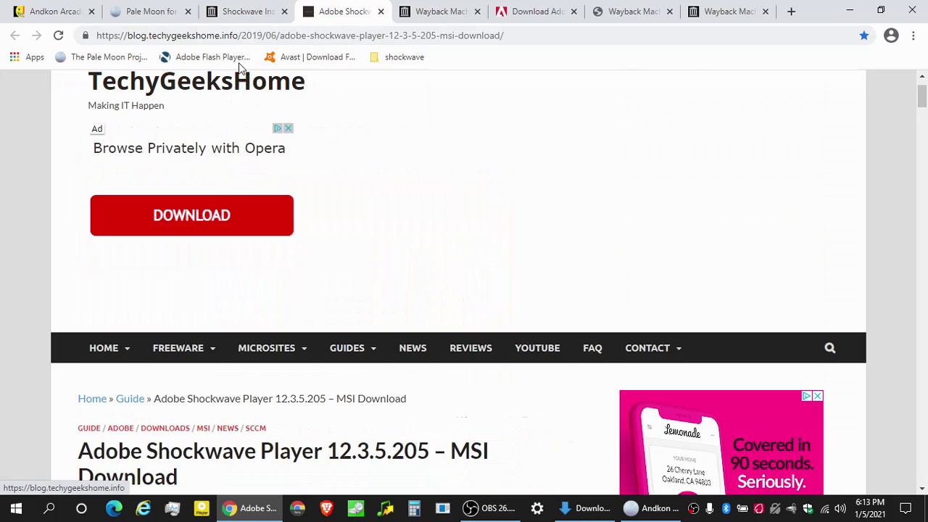
scroll(444, 195, "down", 7)
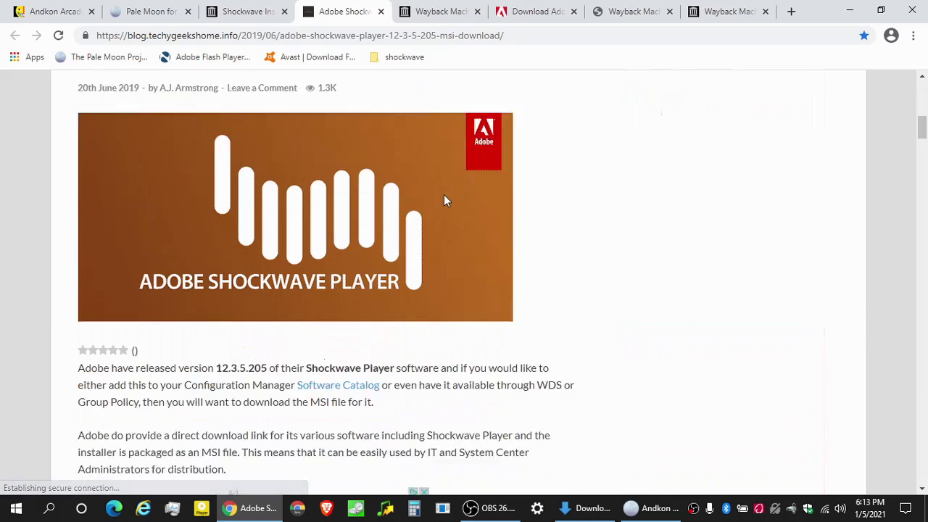
scroll(442, 206, "down", 4)
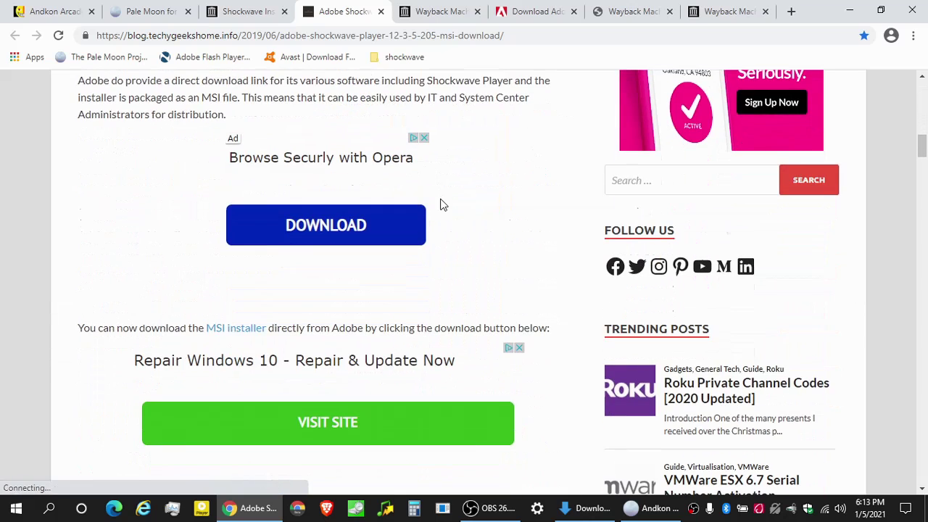
scroll(475, 142, "down", 6)
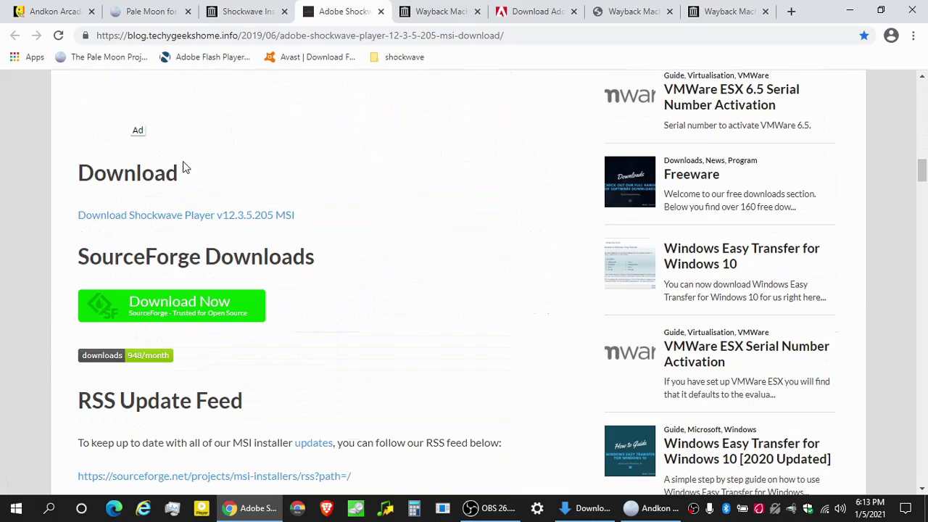
left_click_drag(78, 182, 190, 178)
left_click(195, 180)
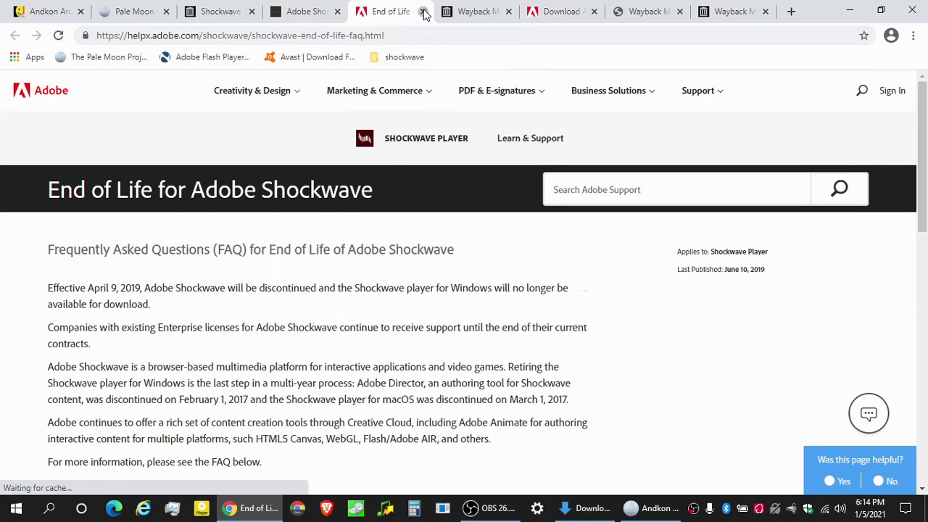
Close Adobe's end-of-life page and copy the Shockwave Player v12.3.5.205 MSI link address.
key("ctrl+w")
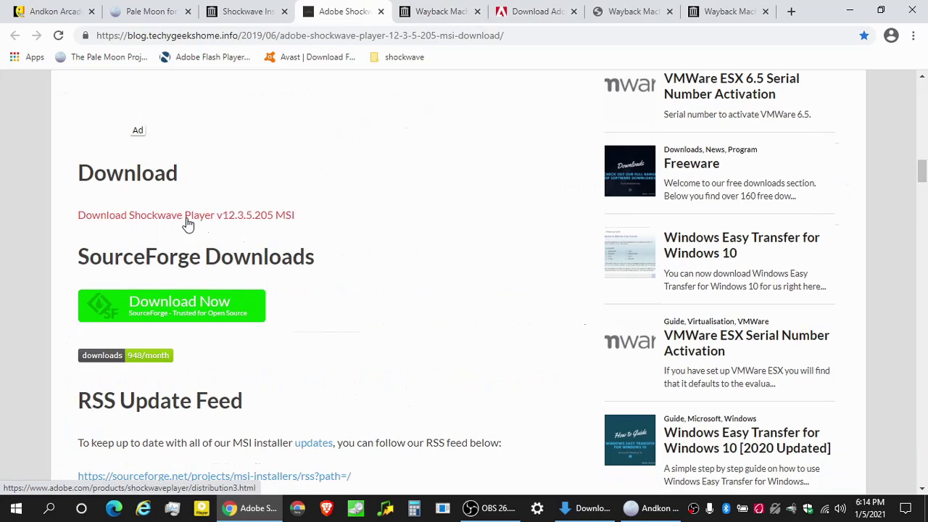
right_click(187, 217)
left_click(270, 298)
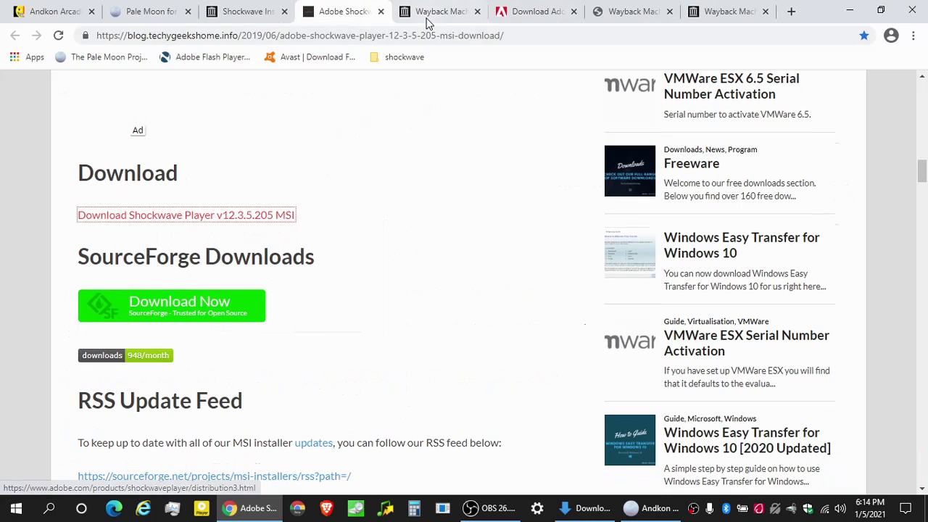
Use the April 8, 2019 Adobe capture's Download MSI Installer link to fetch sw_lic_full_installer.msi.
left_click(430, 16)
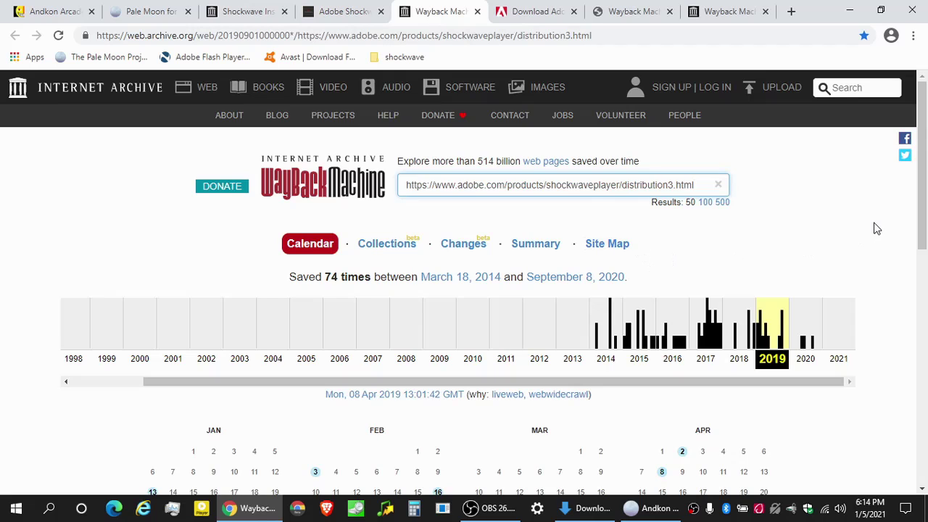
scroll(839, 221, "down", 1)
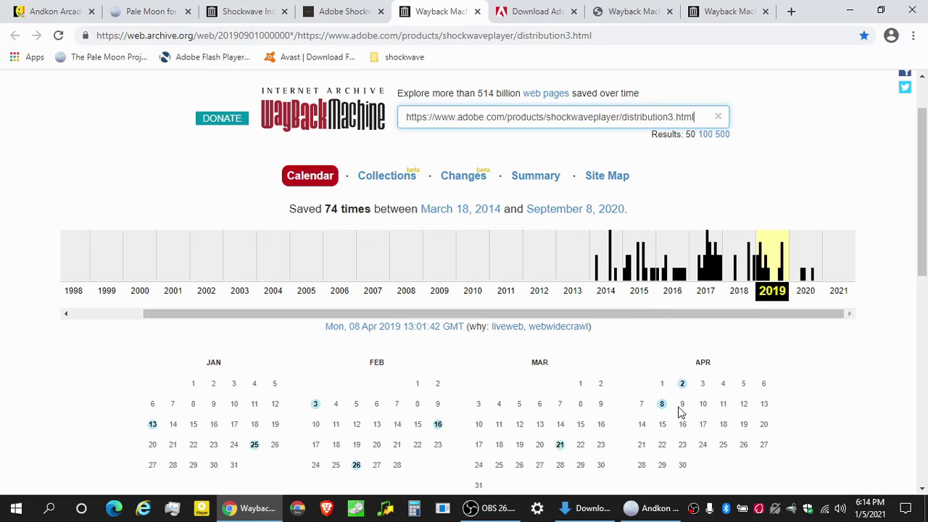
mouse_move(662, 406)
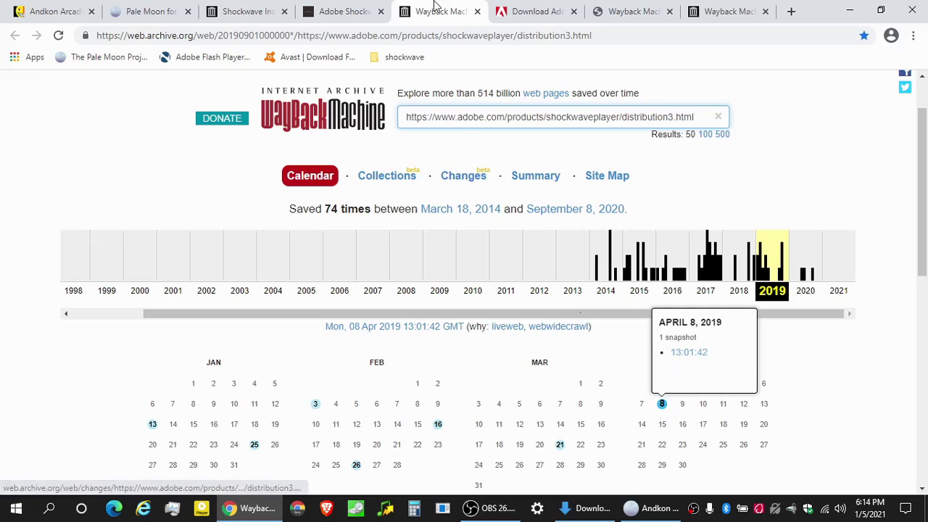
left_click(519, 13)
scroll(304, 197, "up", 4)
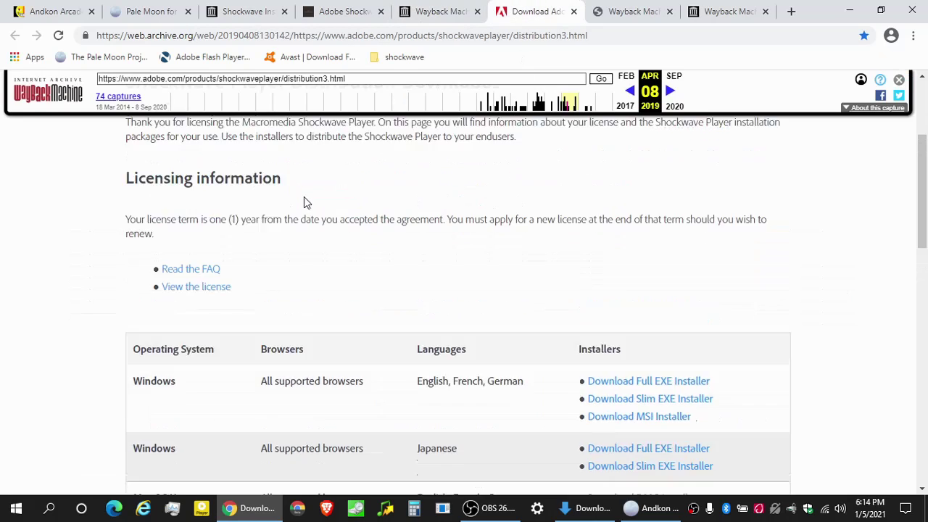
scroll(305, 202, "down", 5)
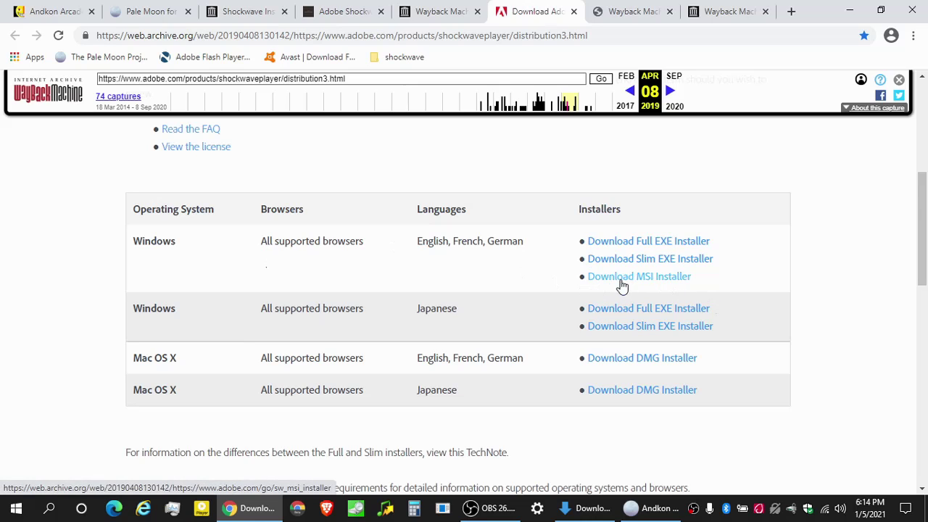
left_click_drag(700, 285, 581, 290)
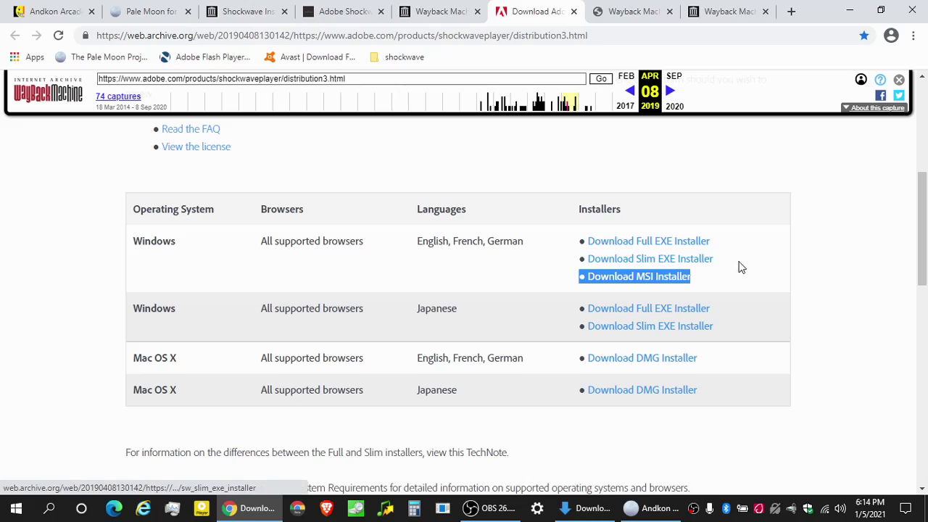
left_click(797, 249)
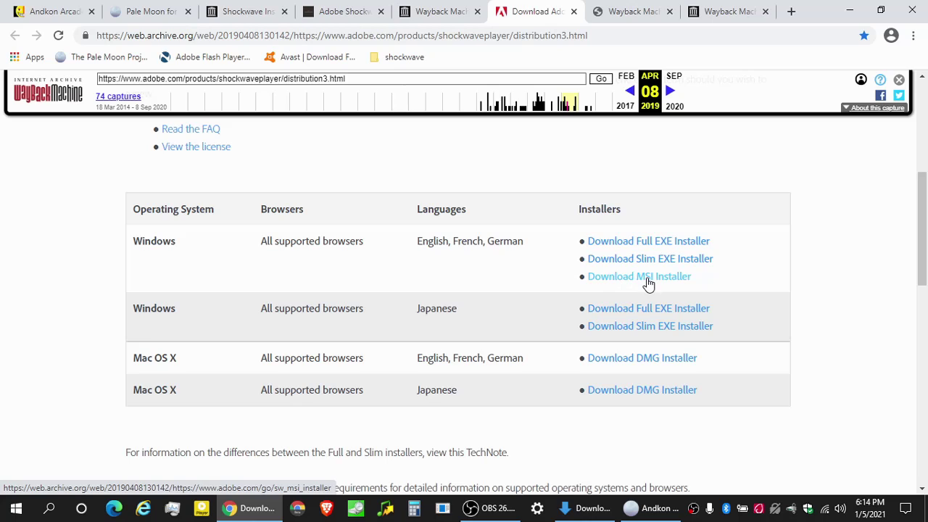
left_click(622, 10)
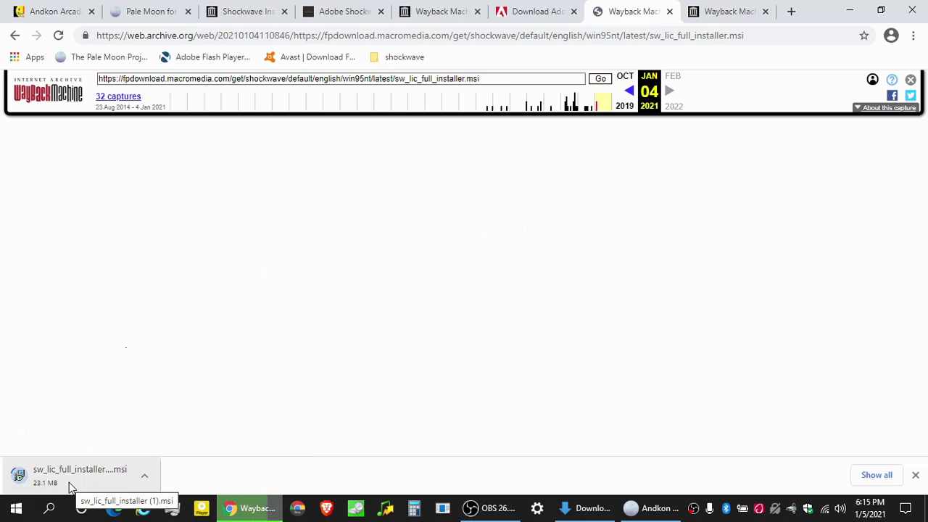
Compare the 2019 and 2021 Wayback captures and select the fpdownload.macromedia.com address in the URL.
left_click(707, 12)
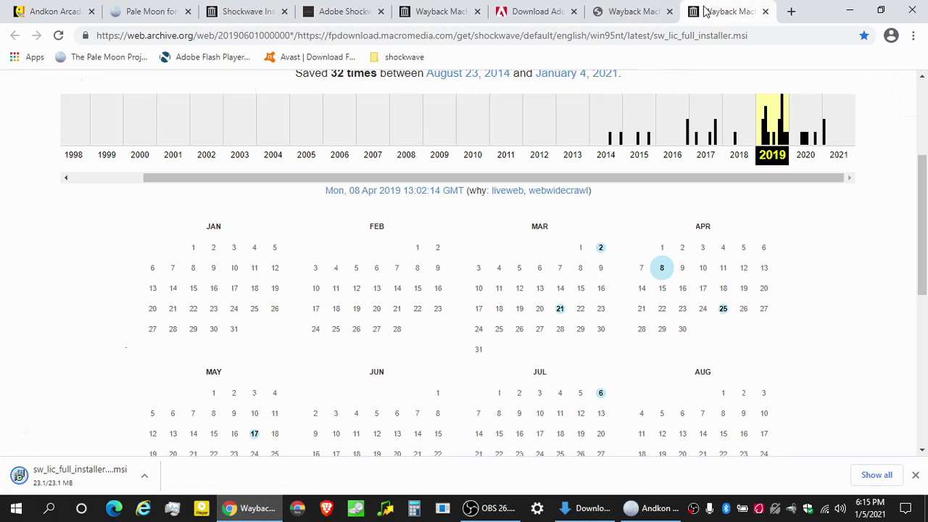
left_click(652, 13)
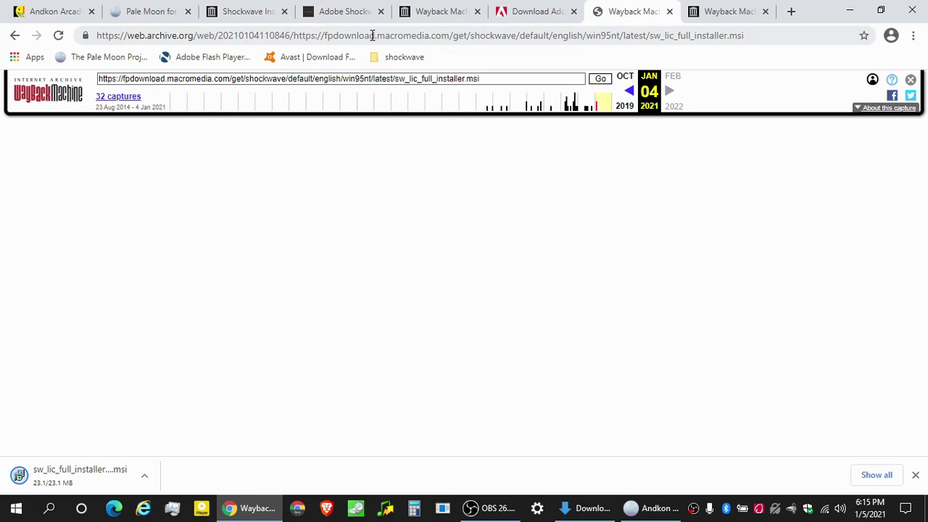
left_click_drag(800, 36, 295, 32)
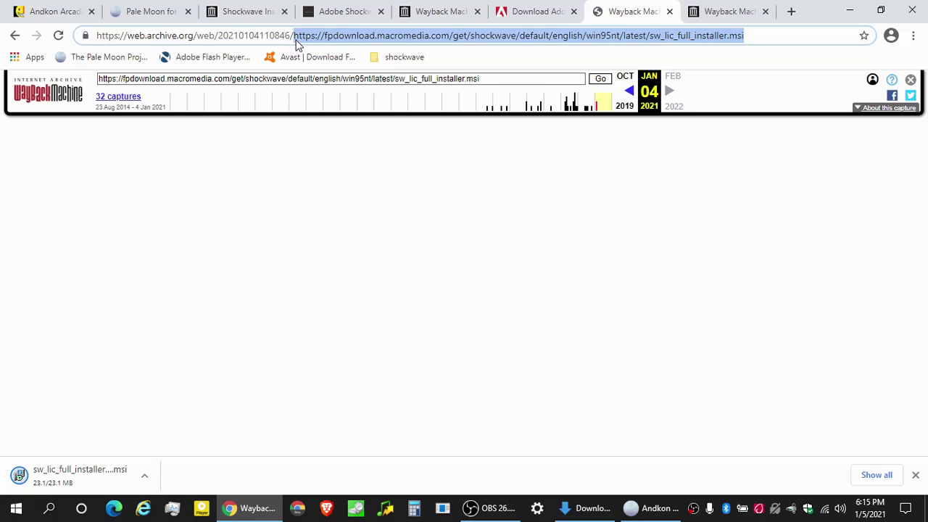
Download sw_lic_full_installer.msi directly from the fpdownload.macromedia.com address in a new tab.
left_click(791, 11)
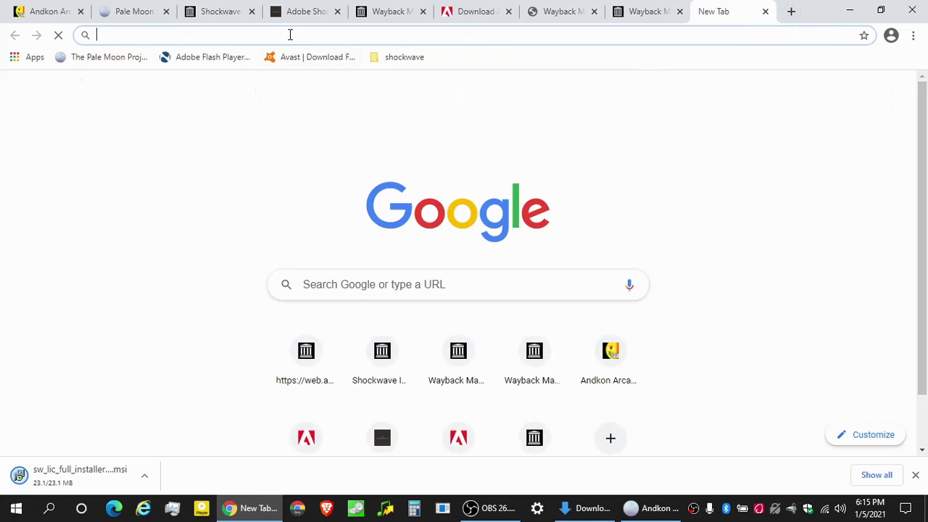
key("ctrl+v")
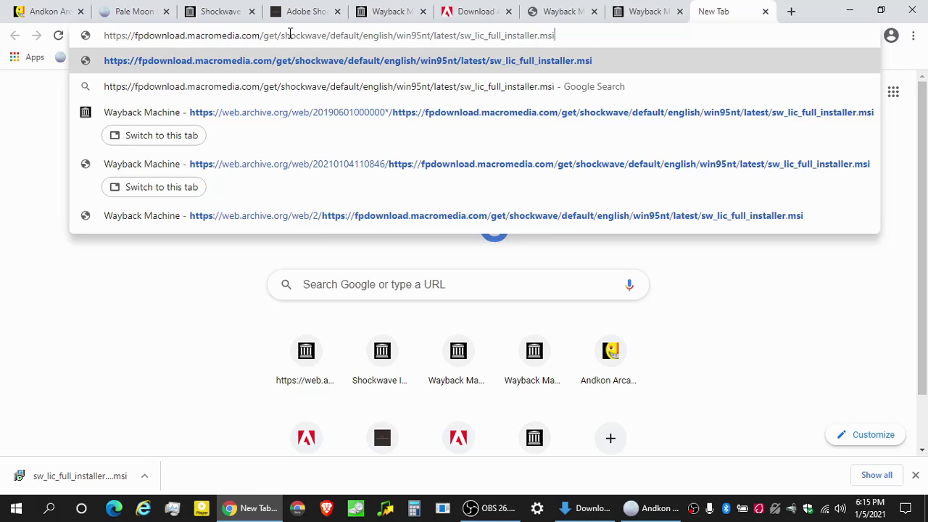
key("Return")
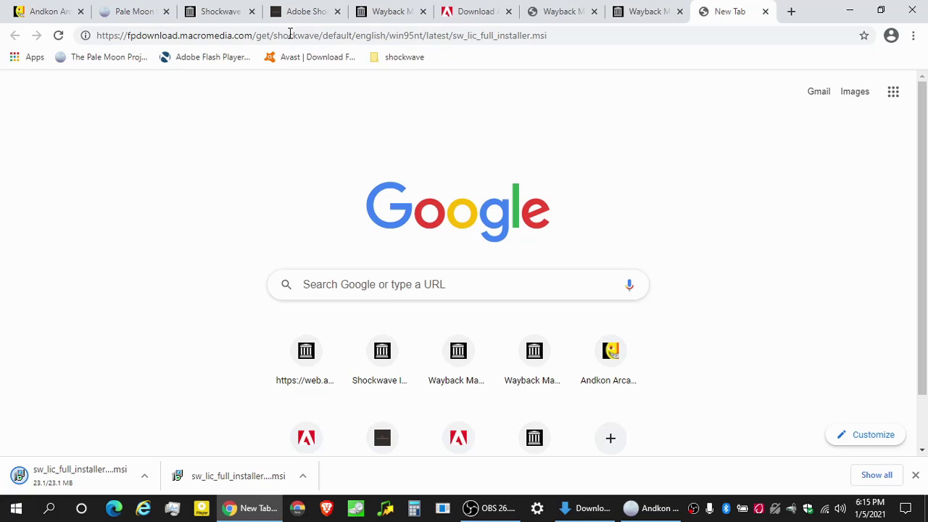
Review the loaded Macromedia address, then bring OBS Studio to the front.
triple_click(289, 34)
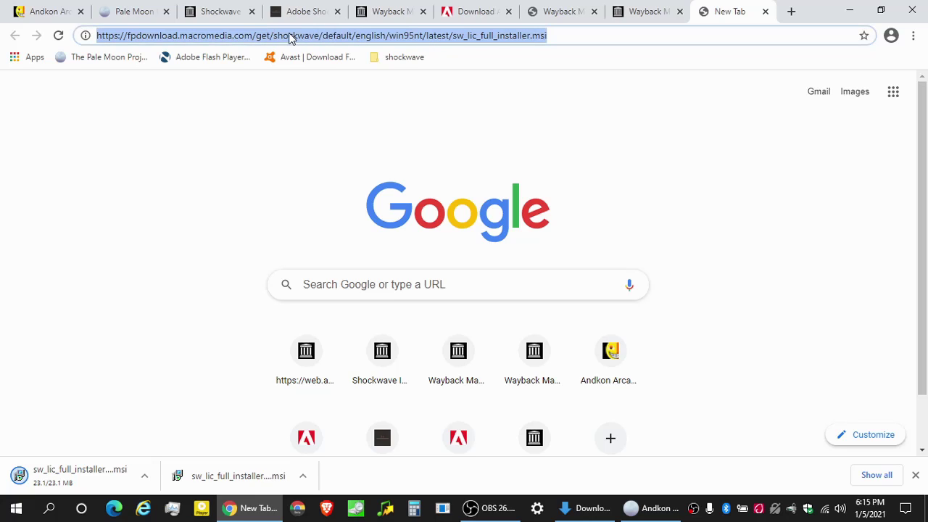
left_click(182, 158)
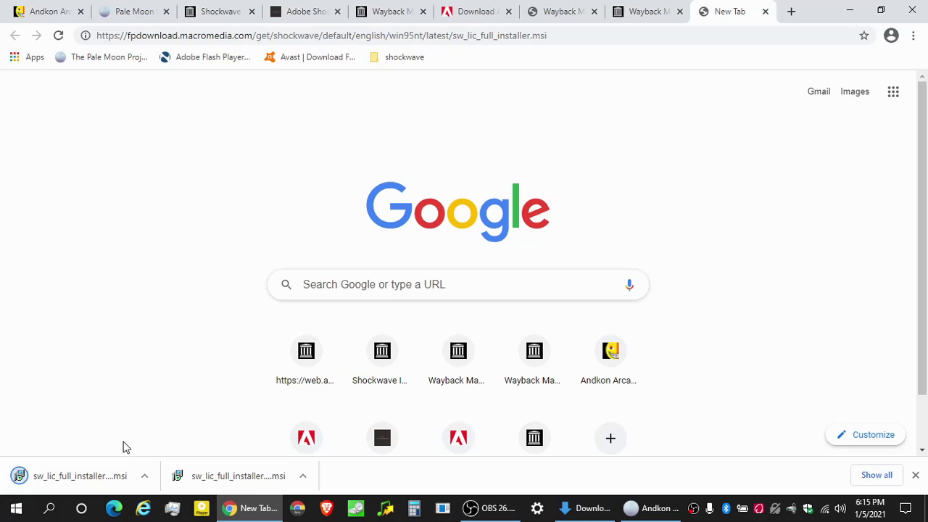
left_click(102, 478)
left_click(490, 507)
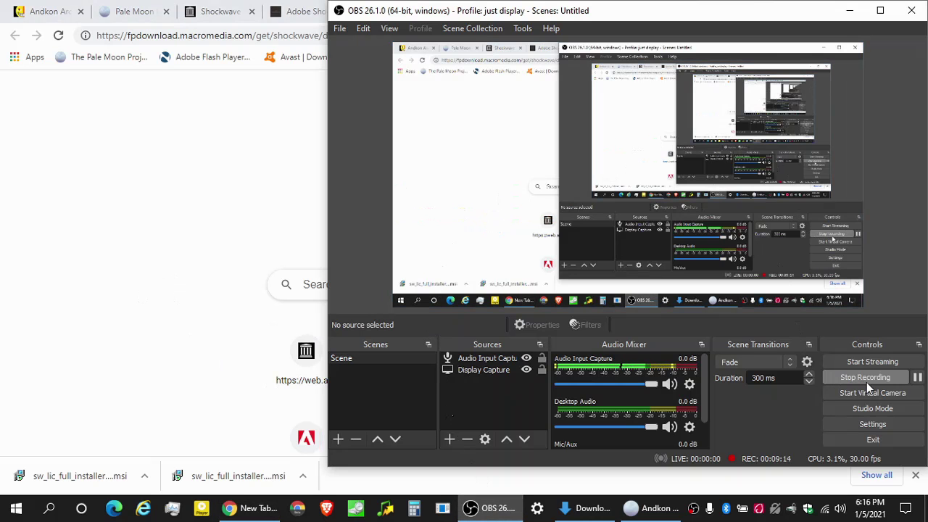